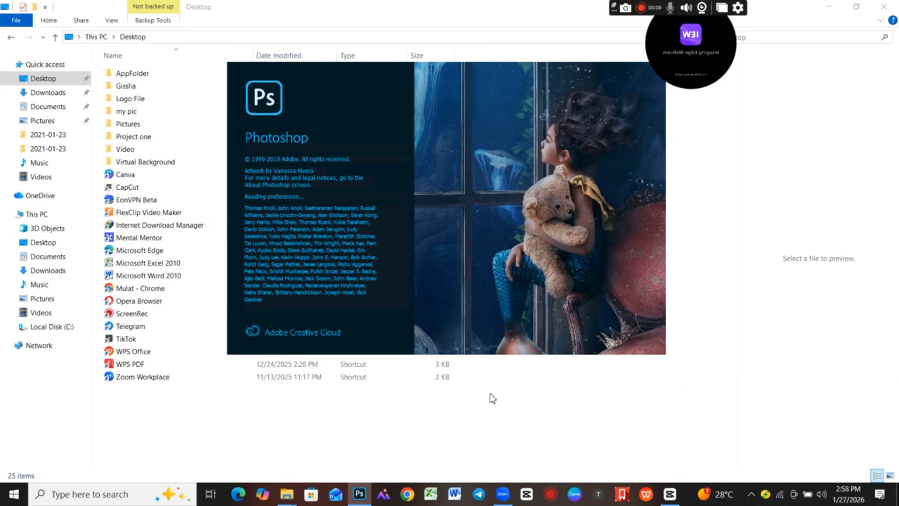
left_click(669, 495)
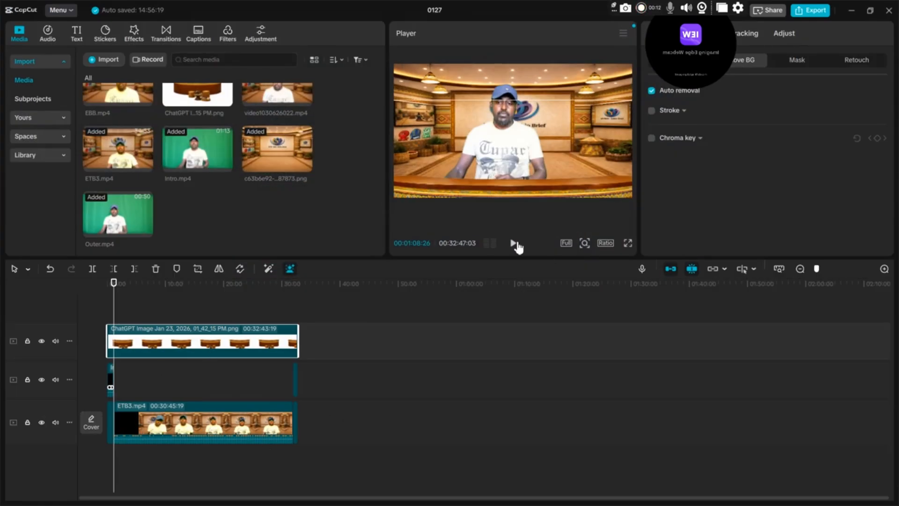
left_click(513, 243)
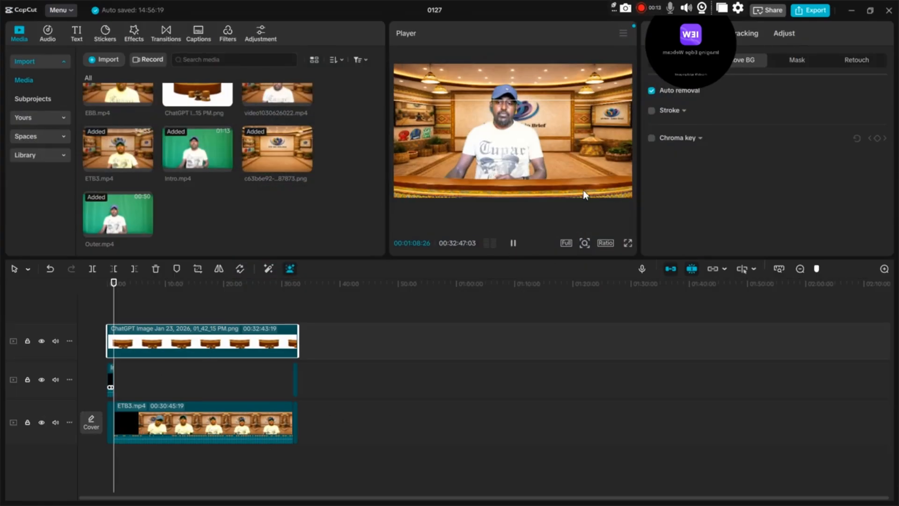
left_click(851, 11)
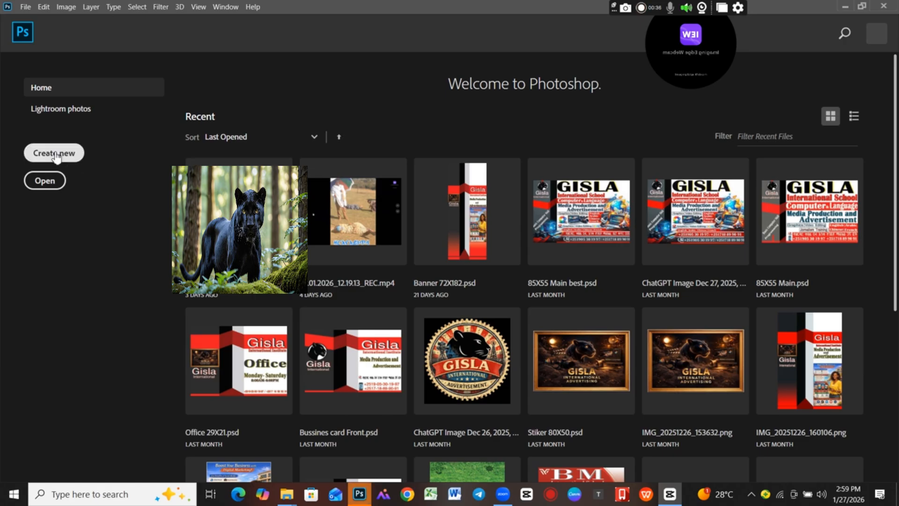
Open the settings for creating a new document.
left_click(136, 240)
key("ctrl+n")
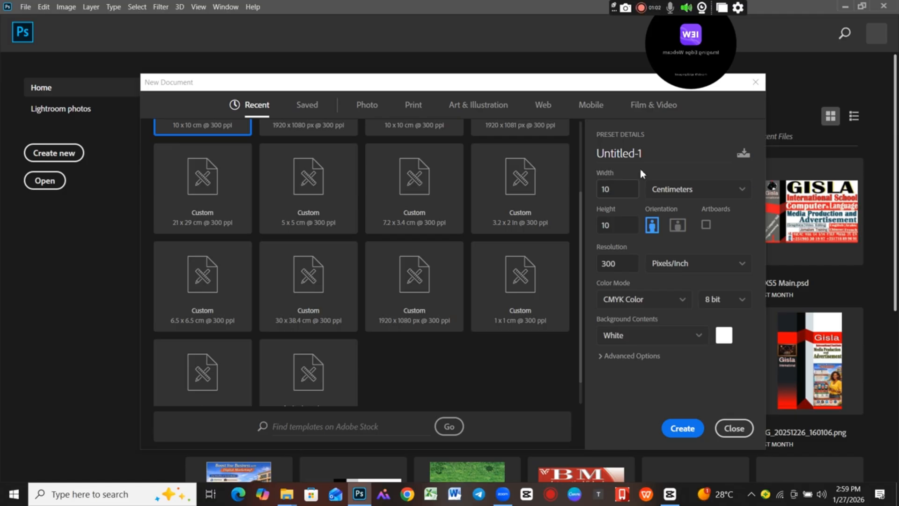
left_click_drag(671, 37, 835, 38)
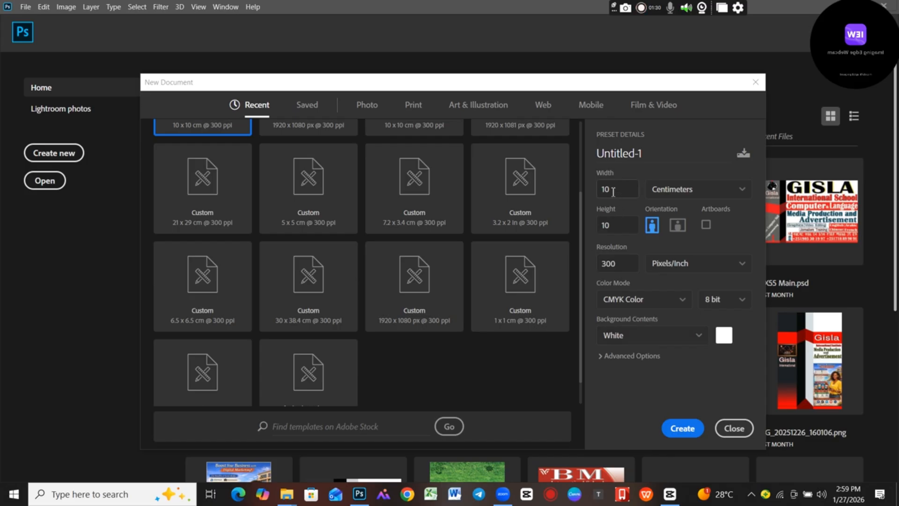
Set the new document's width to 1920 and its height to 1080.
left_click_drag(612, 188, 598, 198)
type("1920")
left_click(602, 229)
type("1")
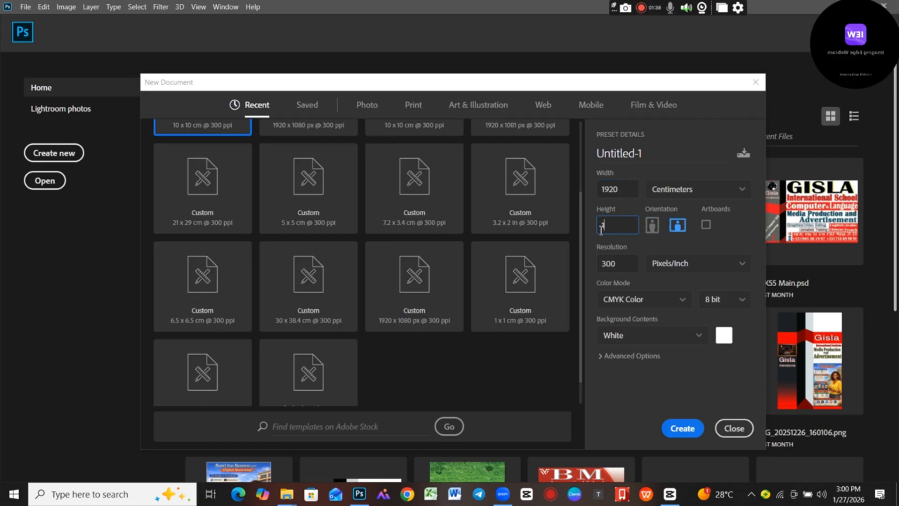
type("080")
left_click(613, 192)
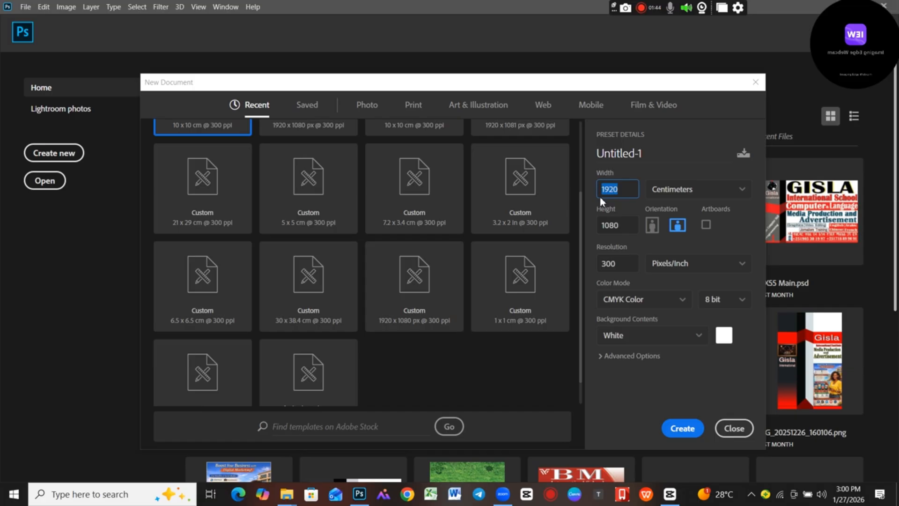
left_click(620, 232)
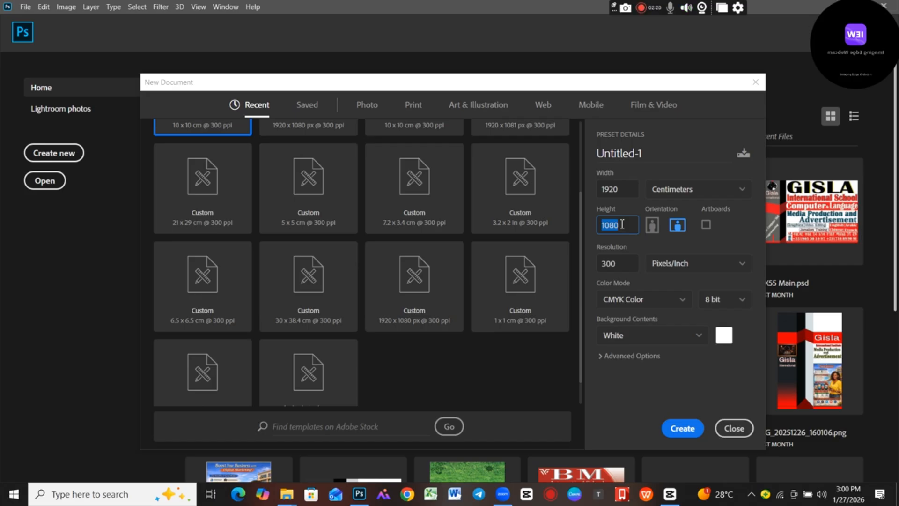
Examine the measurement units available for the new document's width and height.
left_click(700, 197)
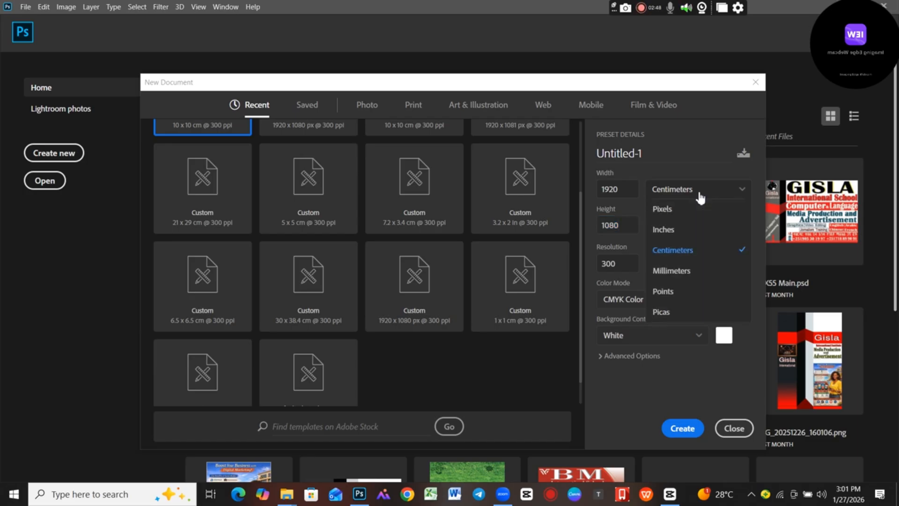
left_click(700, 197)
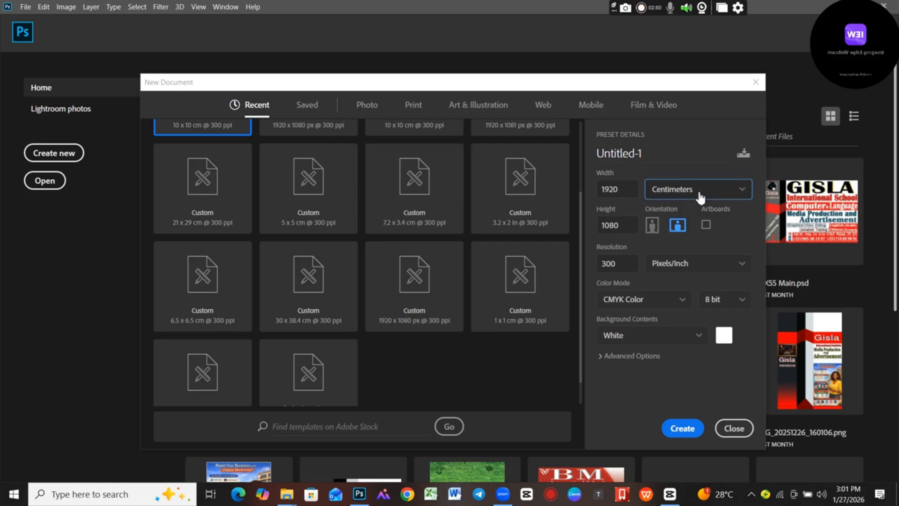
double_click(628, 189)
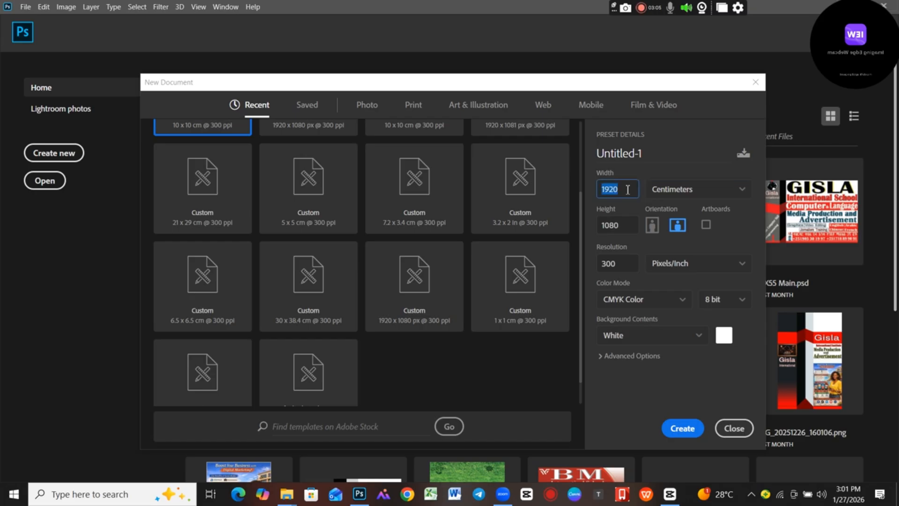
left_click(705, 192)
left_click(707, 191)
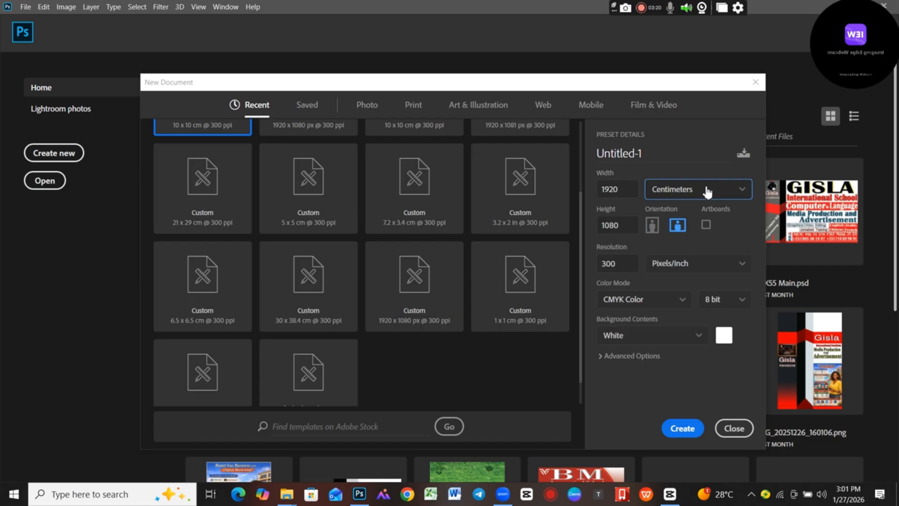
left_click(707, 191)
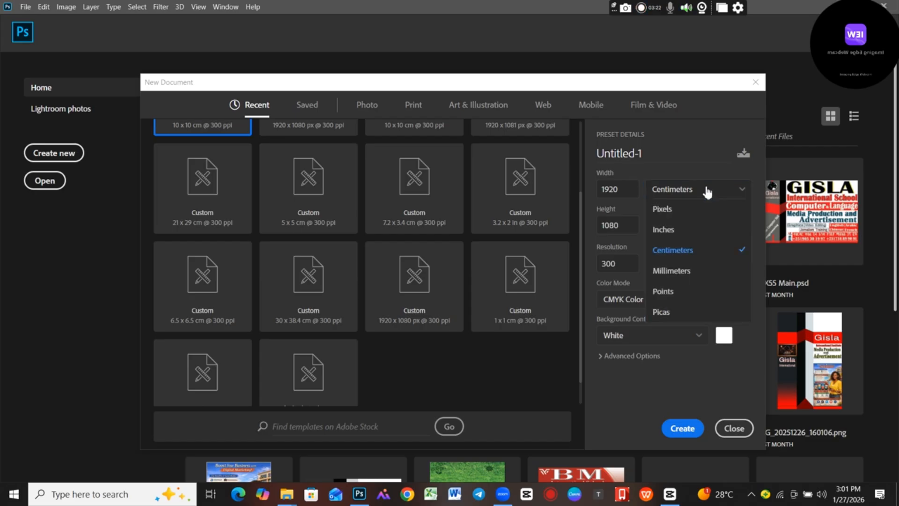
left_click(708, 191)
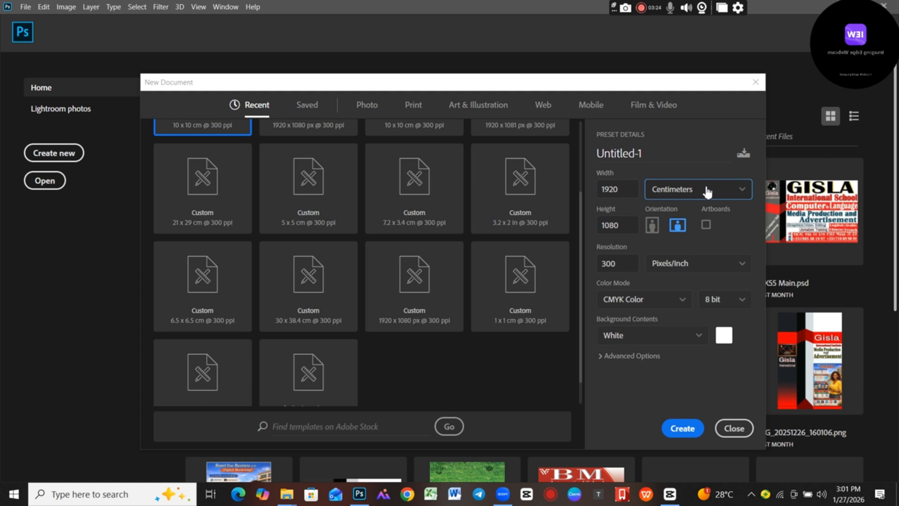
Set both the width and the height of the new document to 10 centimeters.
left_click_drag(626, 190, 602, 193)
left_click(603, 193)
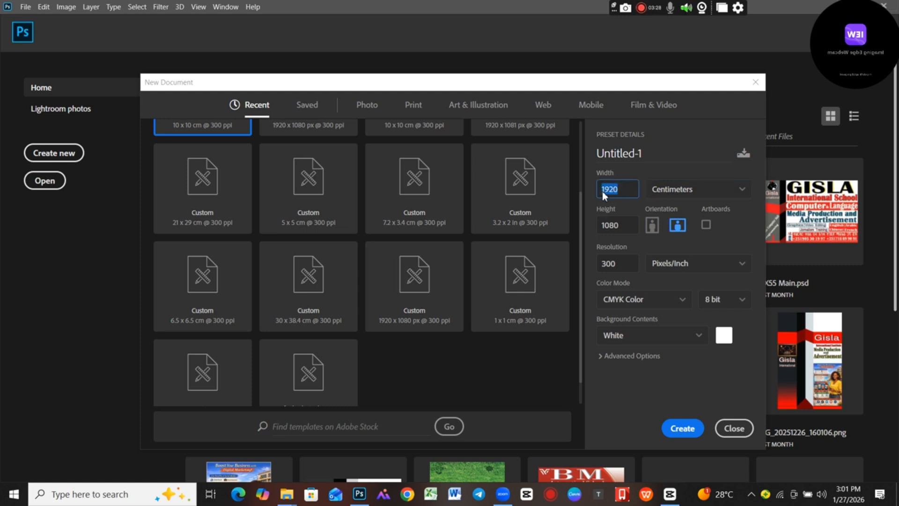
type("10")
left_click_drag(626, 227, 594, 228)
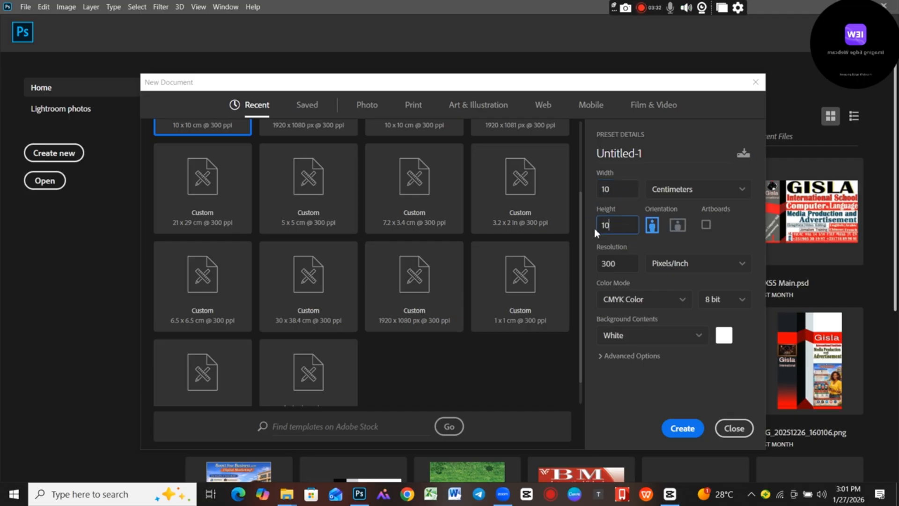
Set the new document's dimensions to 20 × 20 centimeters.
left_click_drag(620, 191, 599, 199)
type("20")
left_click_drag(617, 225, 602, 229)
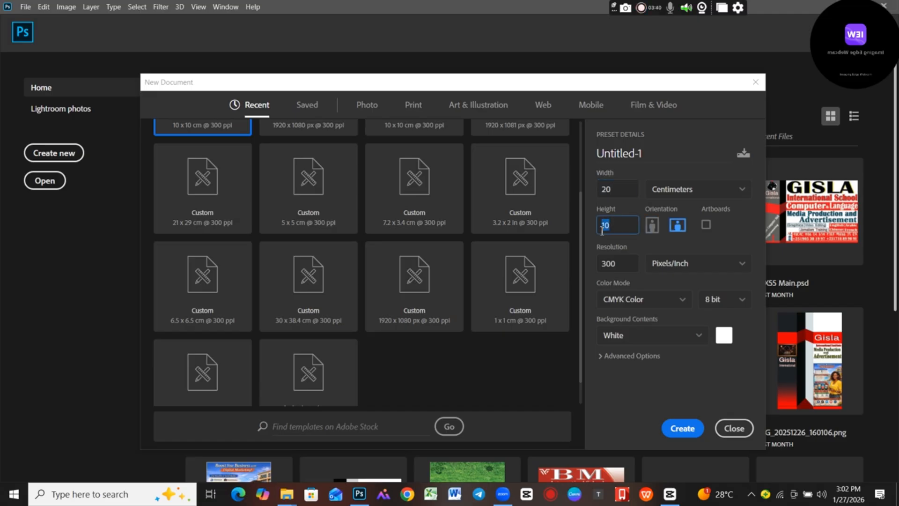
type("20")
Set the new document's width and height back to 10 × 10 centimeters.
left_click_drag(616, 188, 598, 192)
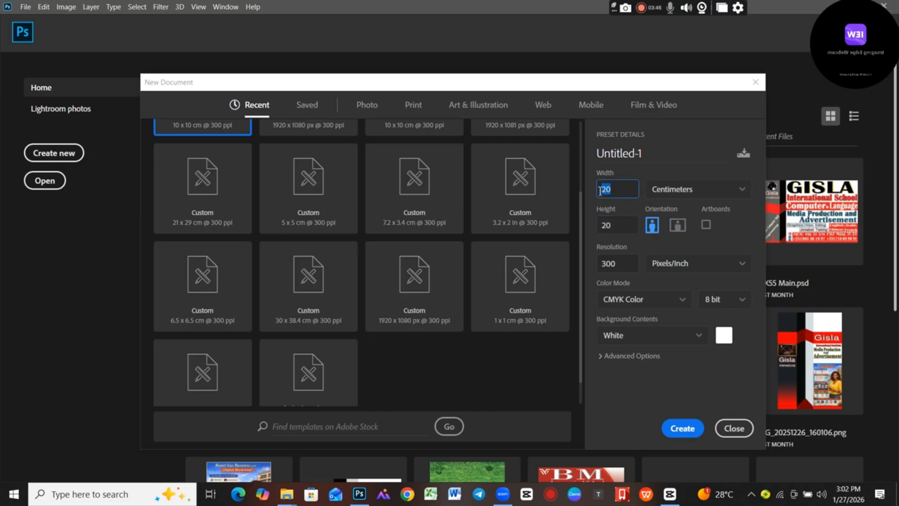
type("10")
left_click_drag(619, 231, 603, 229)
type("30")
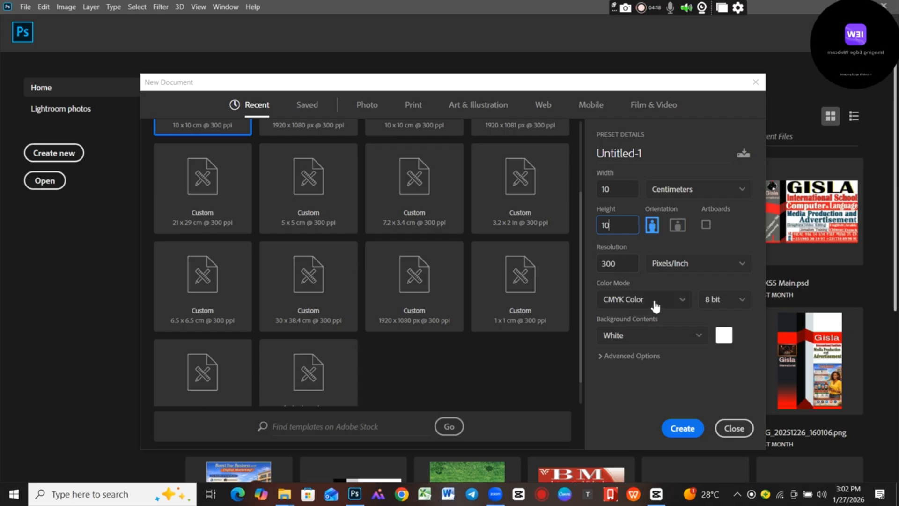
Examine the color modes offered for the new document, keeping CMYK Color selected.
left_click(683, 300)
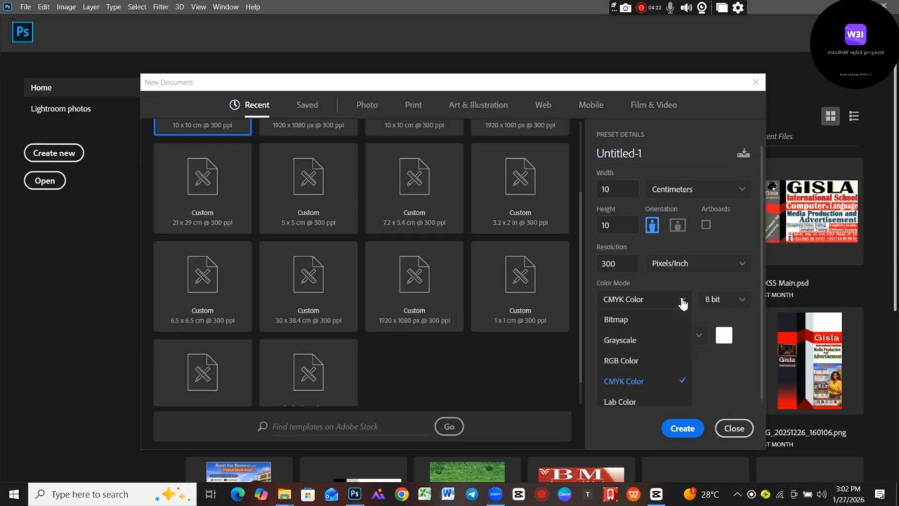
left_click(682, 302)
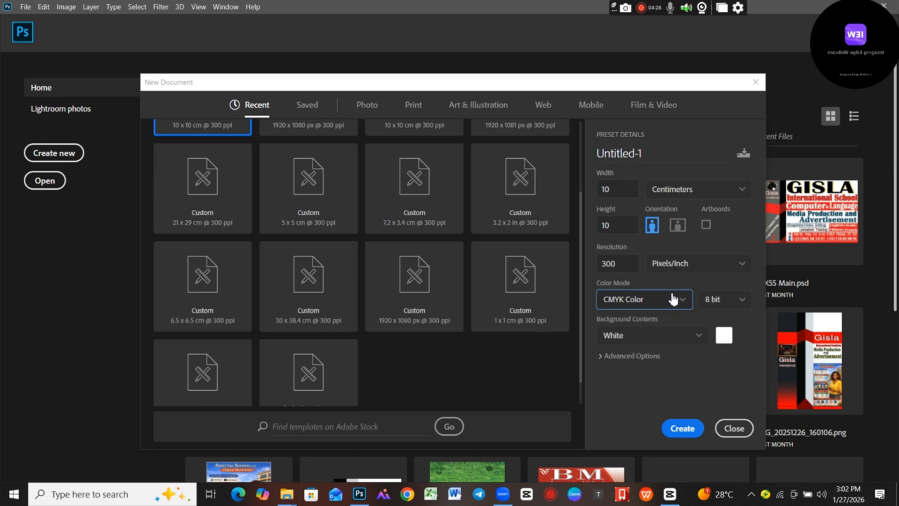
left_click(683, 302)
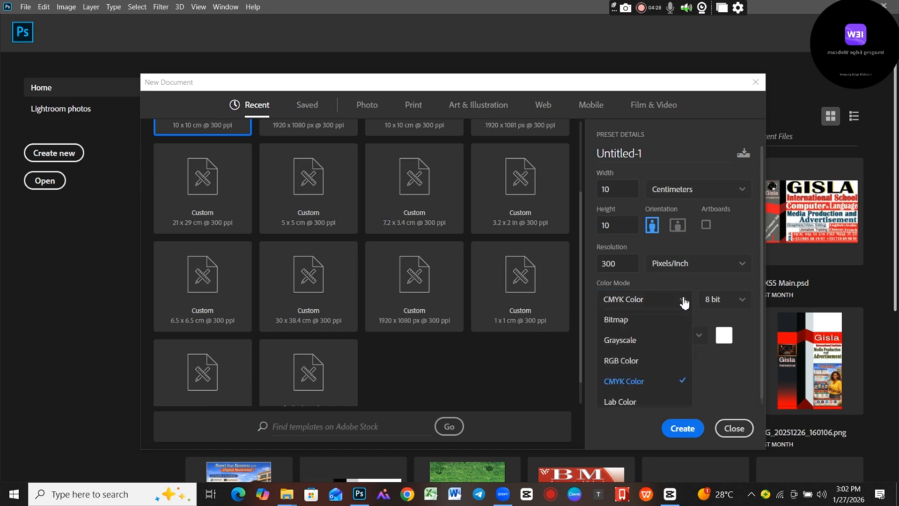
left_click(683, 302)
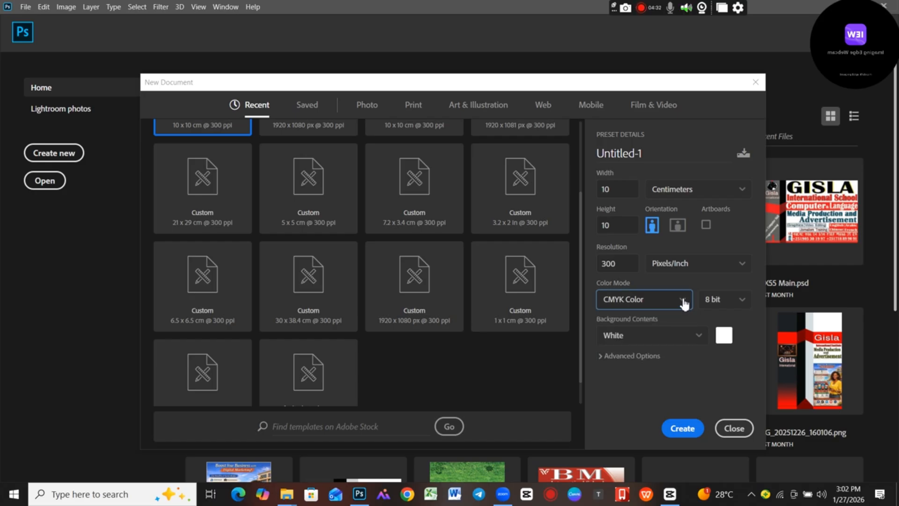
left_click(683, 301)
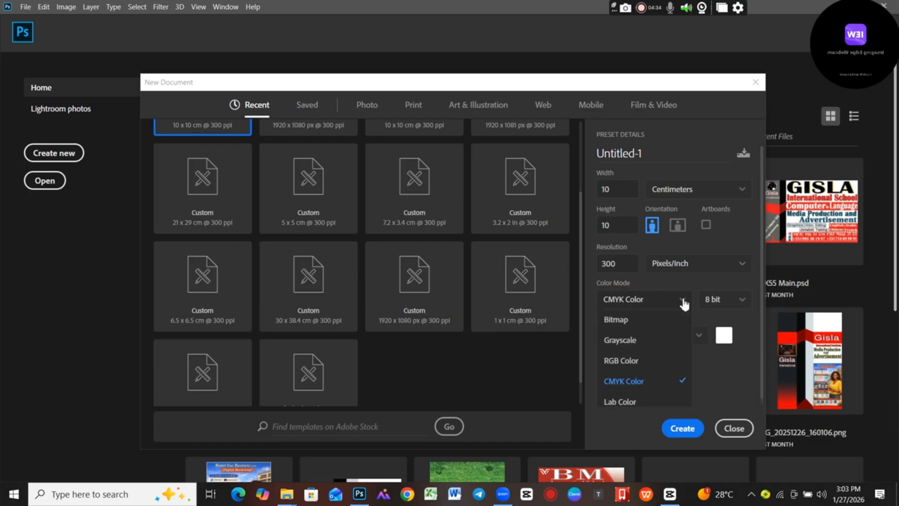
left_click(684, 302)
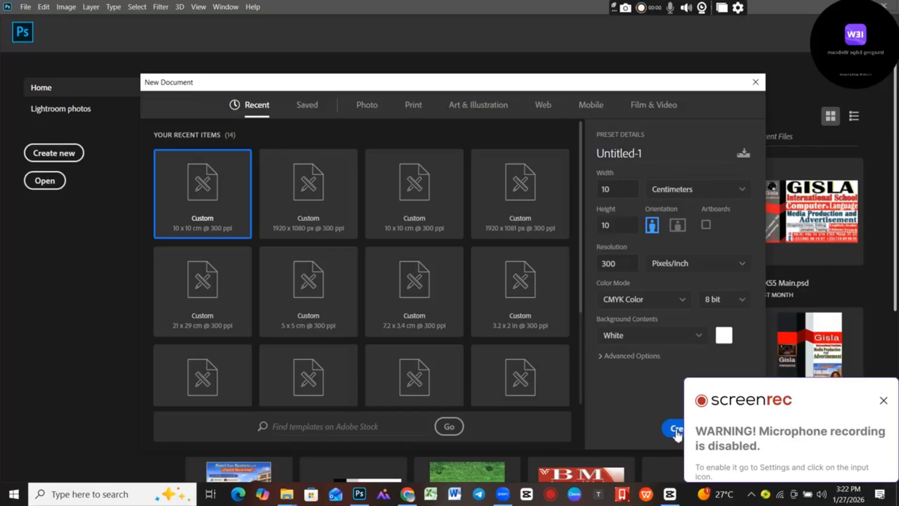
Dismiss the recorder notification and create the 10 × 10 cm CMYK document at 300 pixels/inch with a white background.
left_click(883, 400)
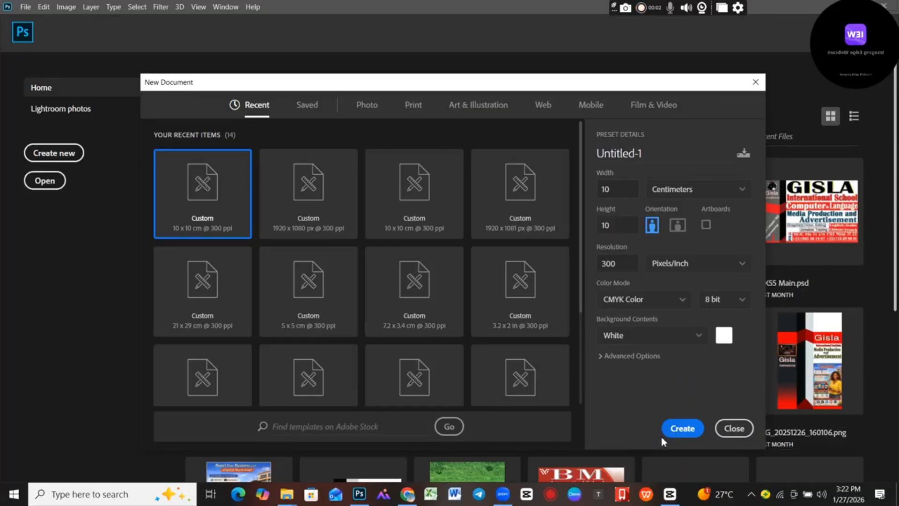
left_click(686, 429)
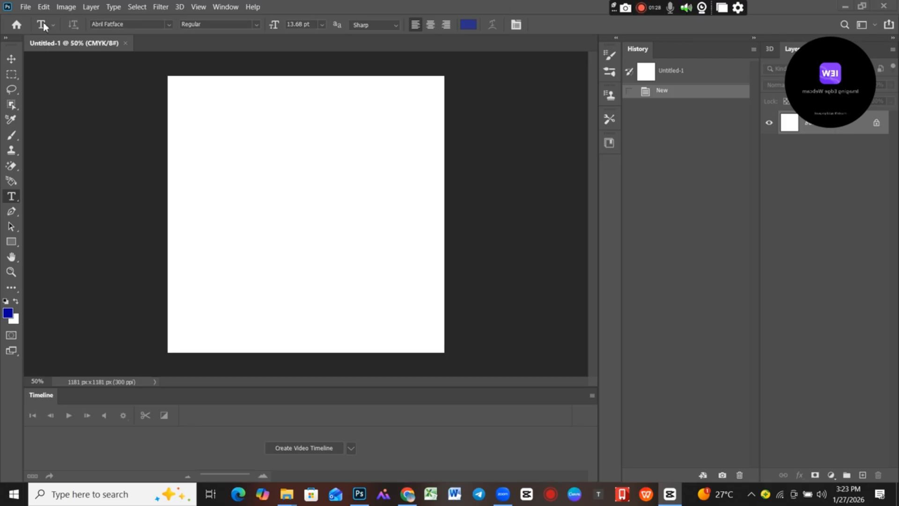
Open the Image Size settings and switch the dimension units to centimeters and back to pixels.
left_click(66, 7)
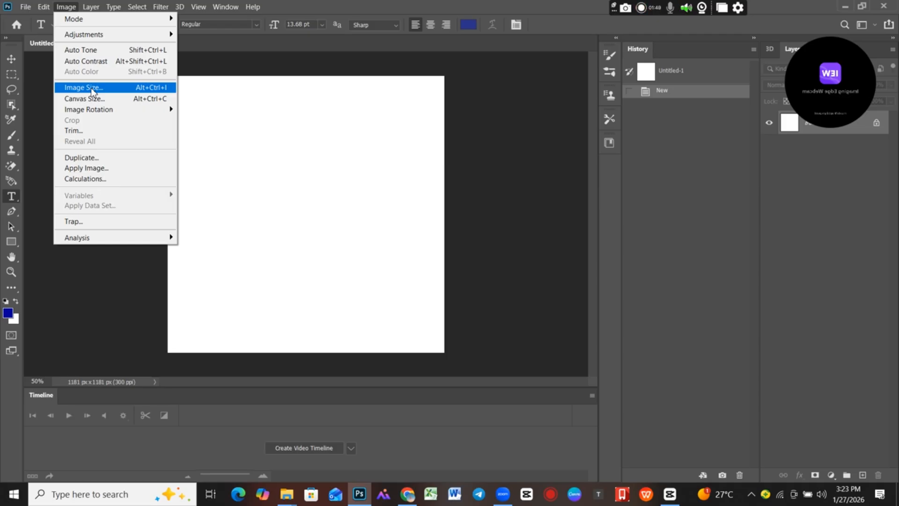
left_click(91, 88)
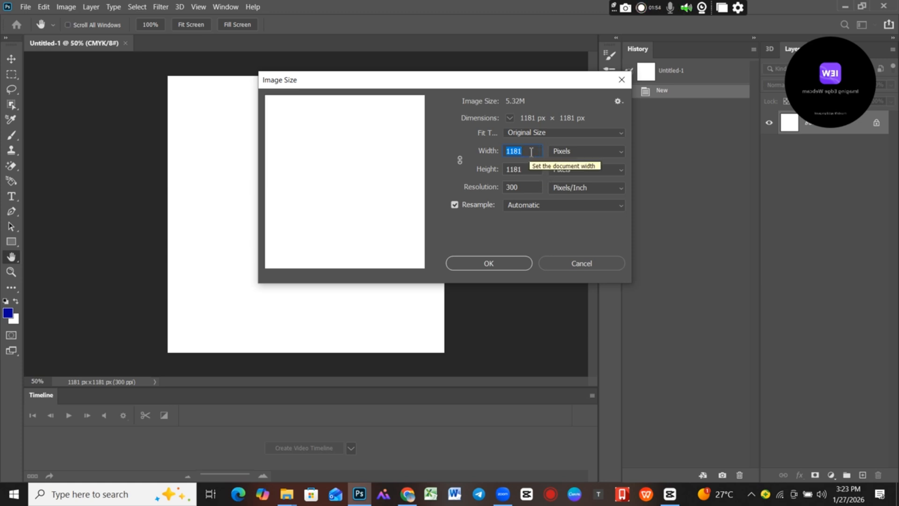
left_click(580, 154)
left_click(559, 195)
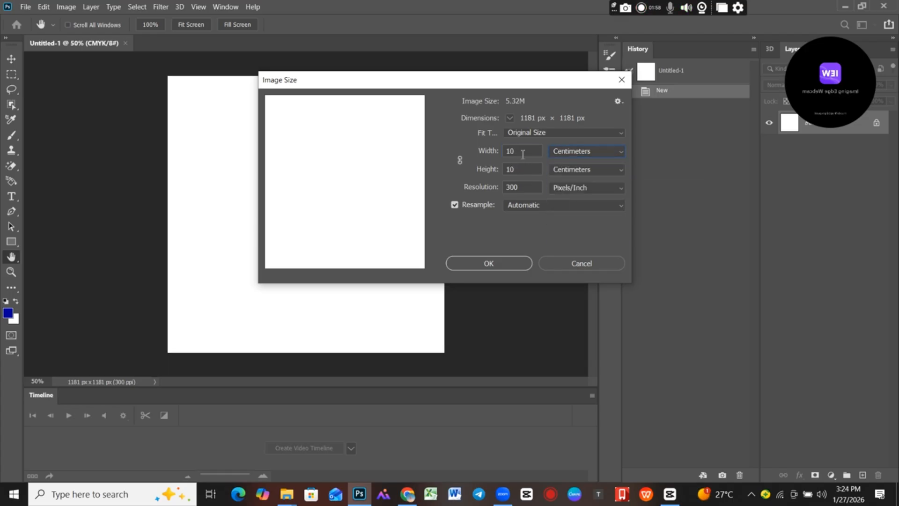
left_click(591, 153)
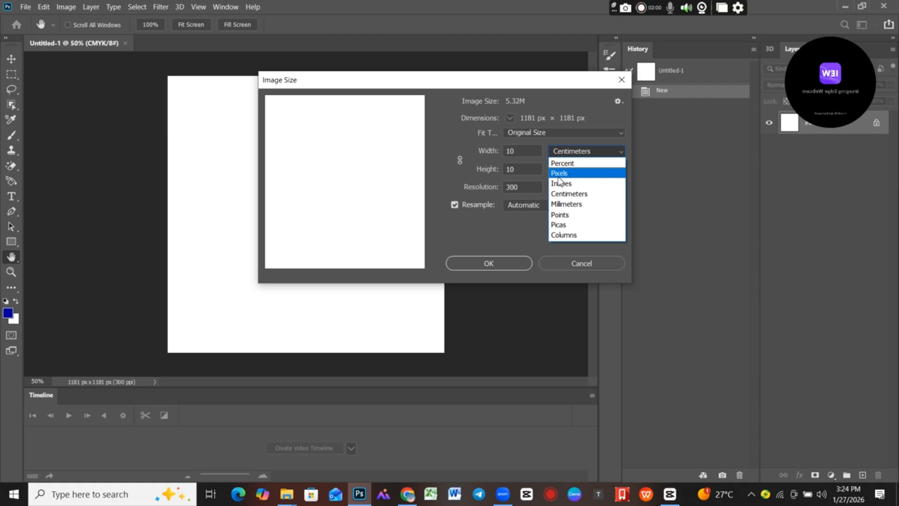
left_click(559, 174)
Resize the image to 1920 pixels wide and 1080 pixels high and apply the change.
left_click_drag(528, 149, 500, 158)
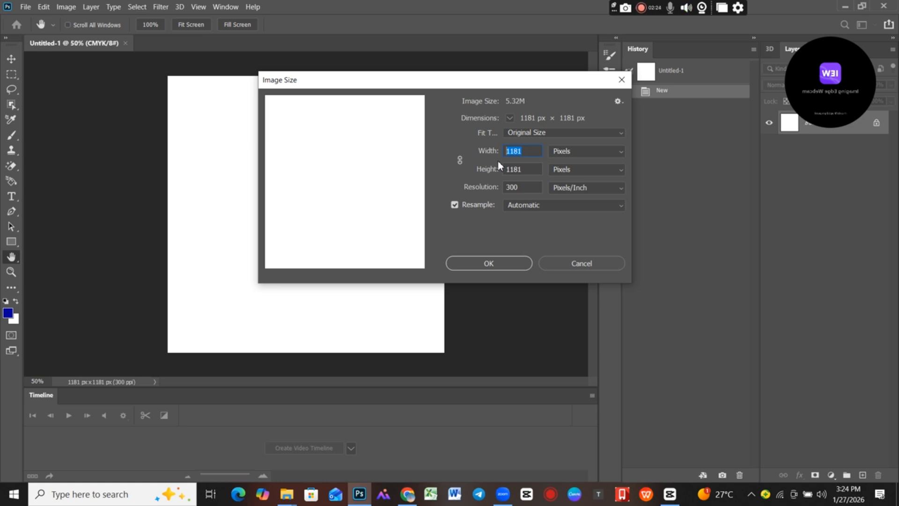
type("1")
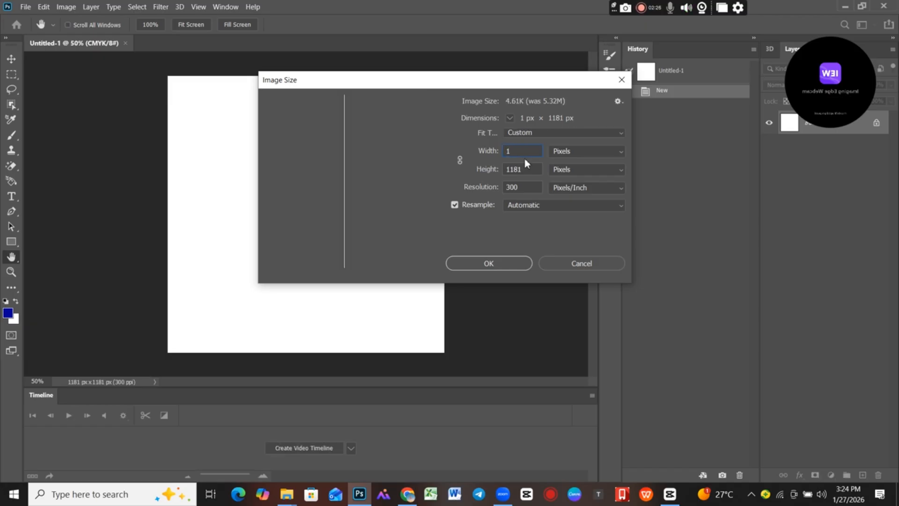
type("920")
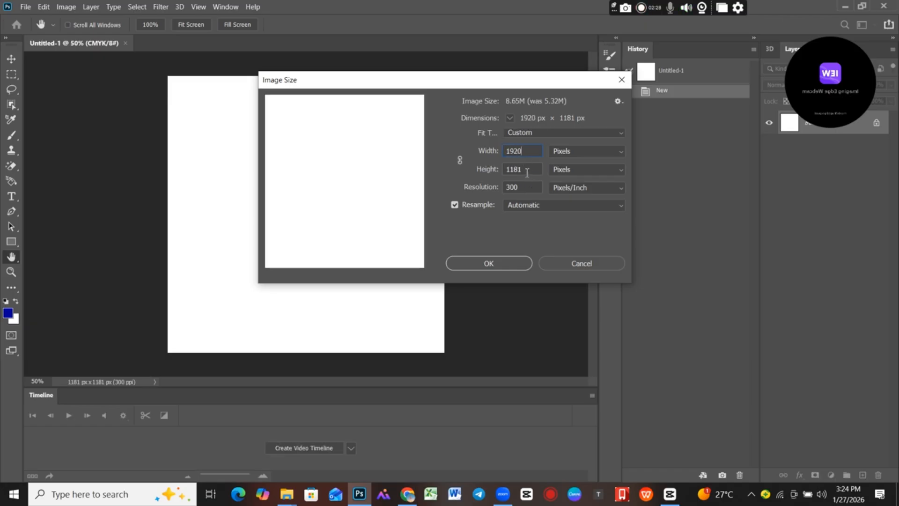
left_click_drag(526, 173, 506, 175)
type("1080t")
left_click(461, 267)
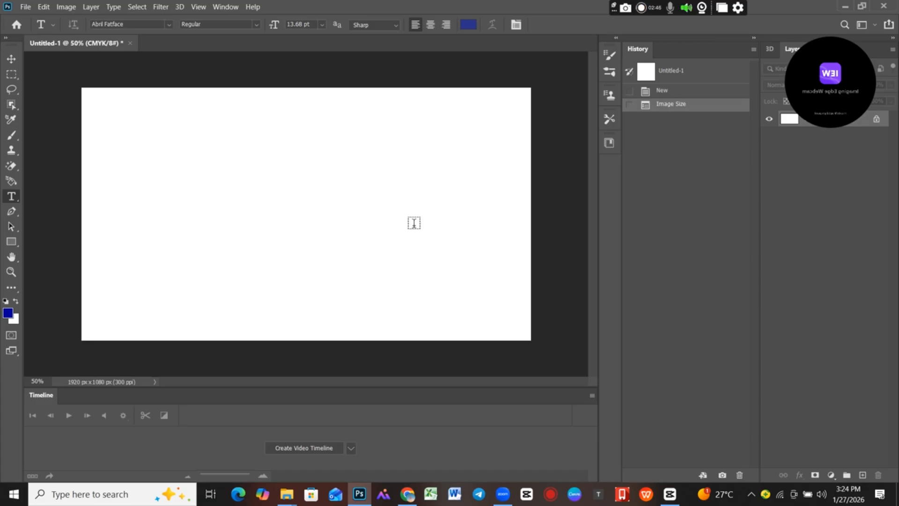
mouse_move(815, 58)
left_click_drag(815, 61, 833, 23)
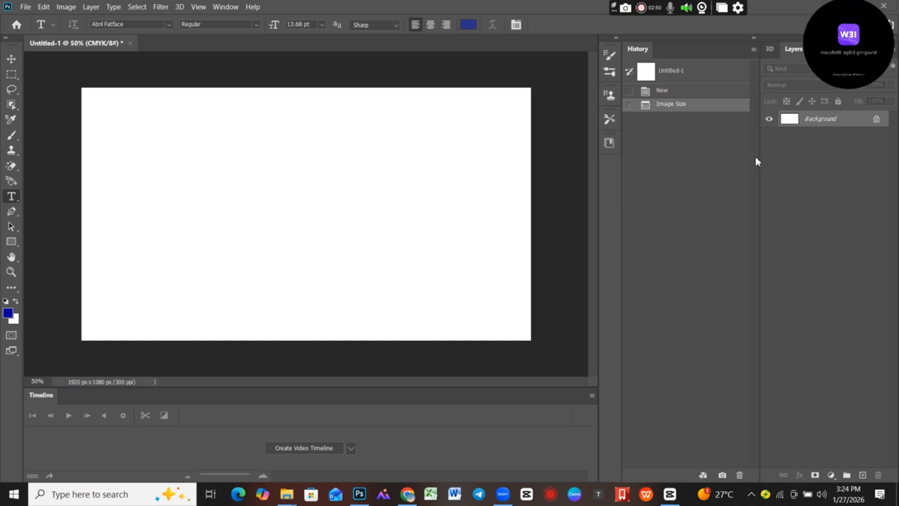
left_click(218, 8)
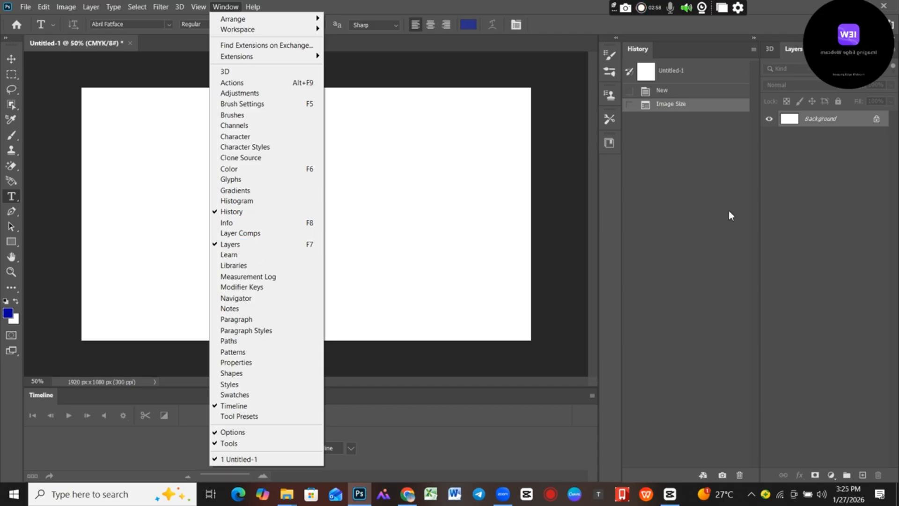
left_click(852, 156)
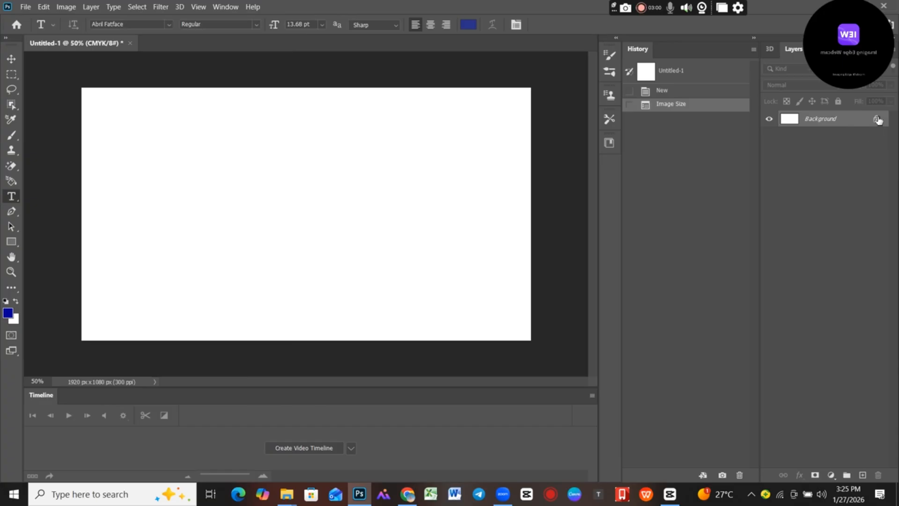
left_click(224, 8)
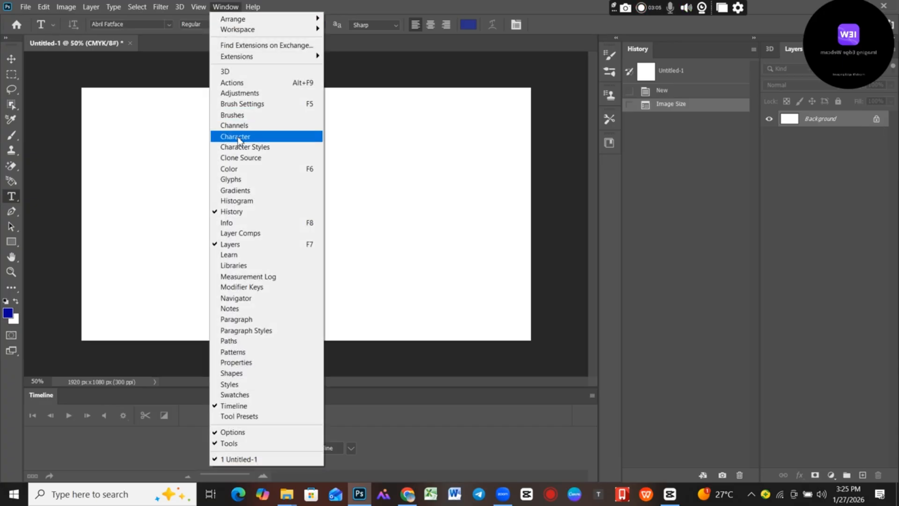
mouse_move(198, 7)
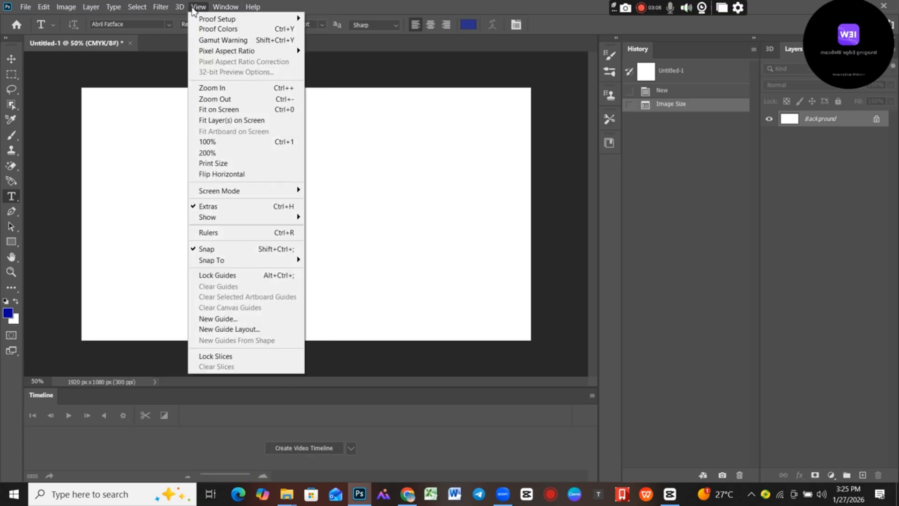
Convert the locked Background into a regular layer and lock that layer completely.
left_click(877, 124)
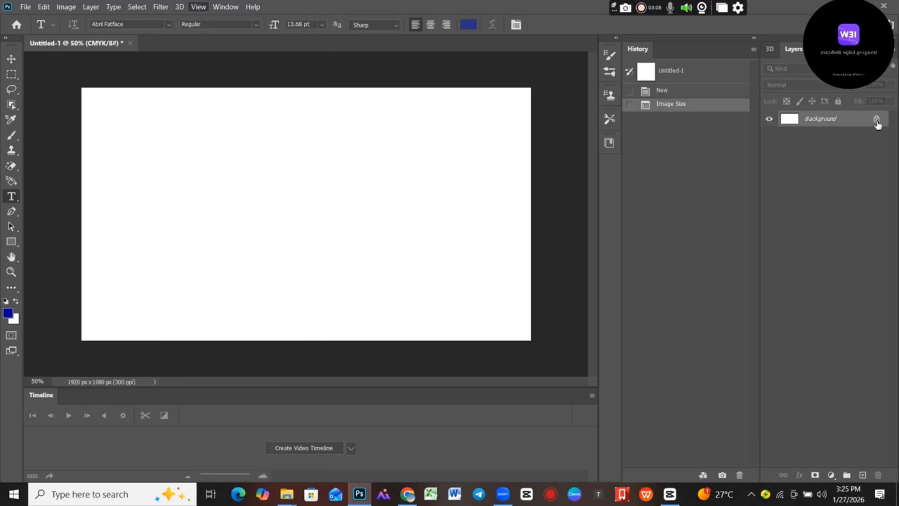
left_click(876, 121)
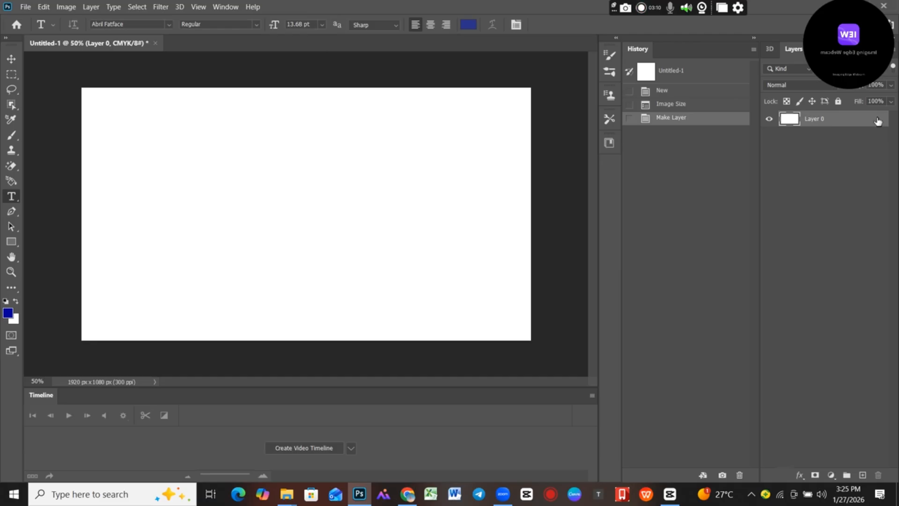
left_click(838, 102)
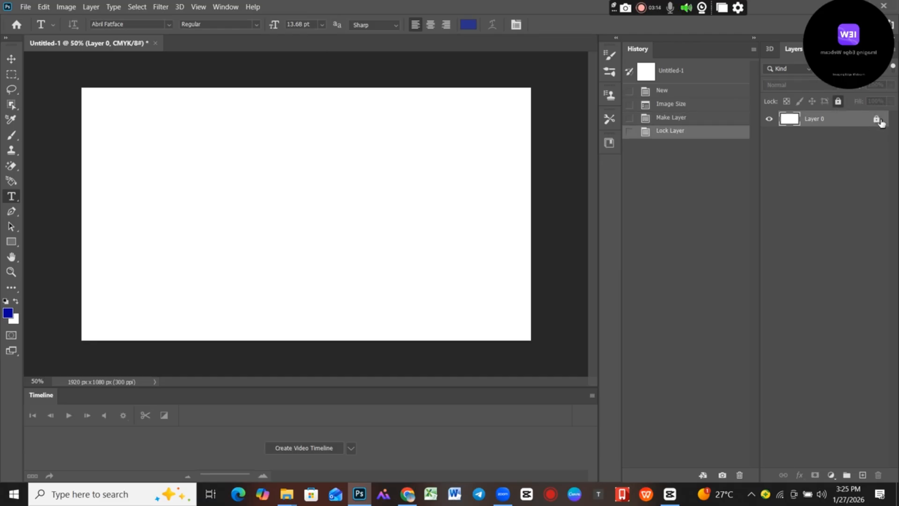
mouse_move(881, 122)
Examine the shape tools grouped with the Rectangle Tool, keeping the Rectangle Tool selected.
left_click(11, 59)
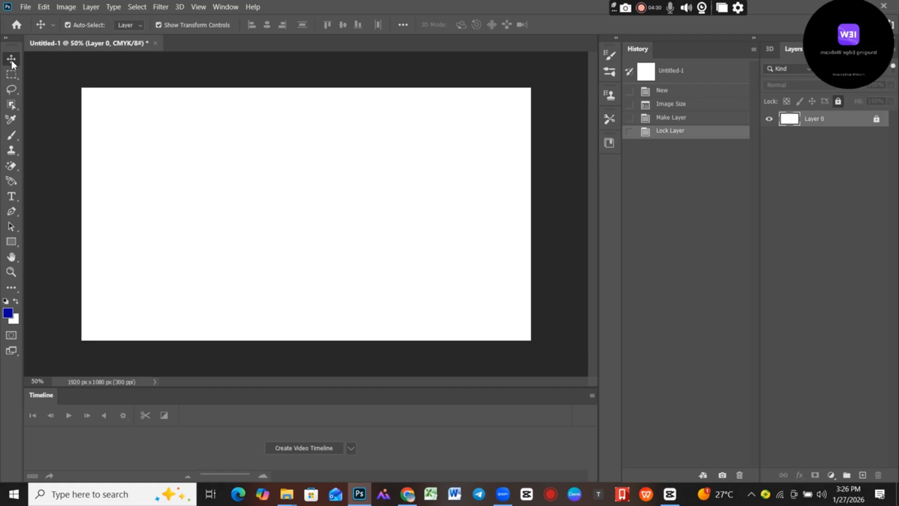
left_click(18, 244)
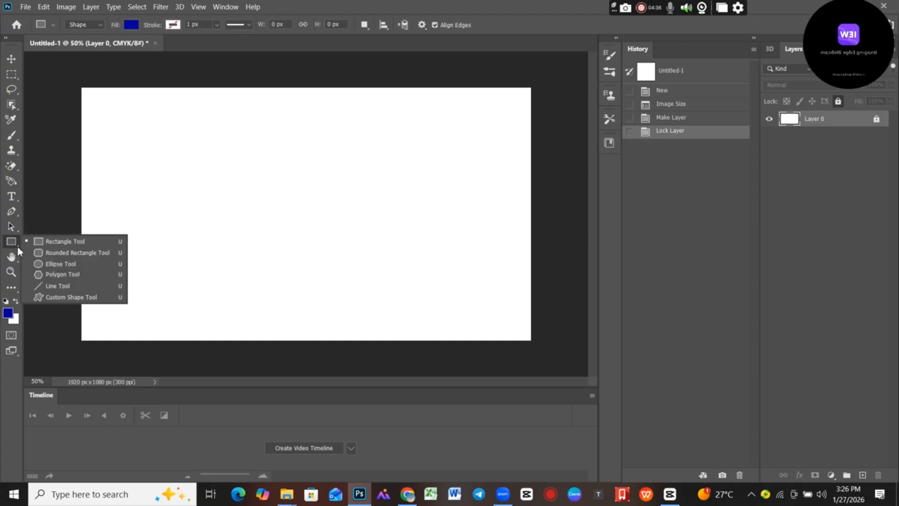
left_click(18, 246)
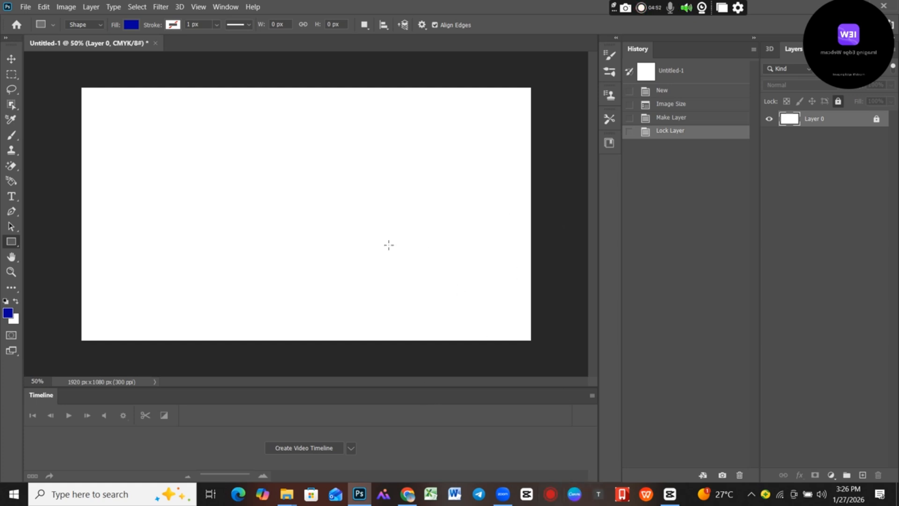
right_click(18, 247)
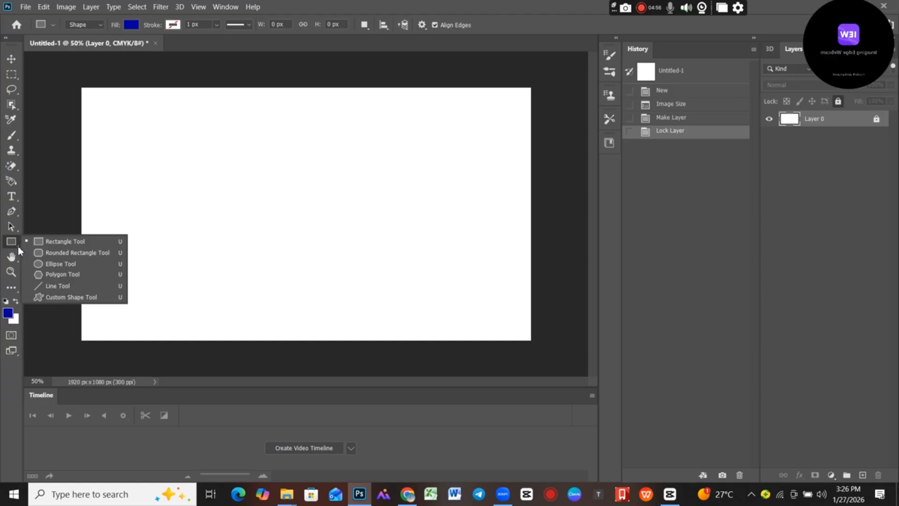
left_click(18, 246)
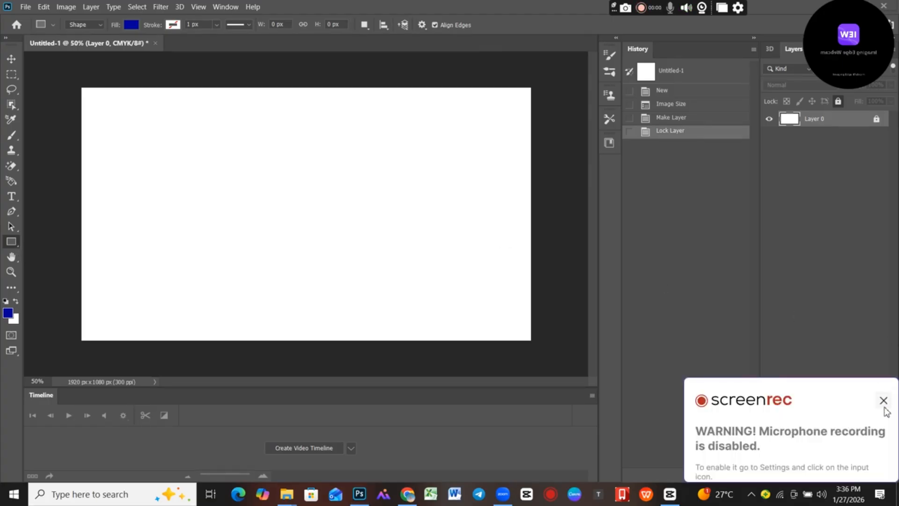
Dismiss the recorder notification, cover the canvas with a blue rectangle of about 1930 × 1081 px, and delete that rectangle.
left_click(883, 401)
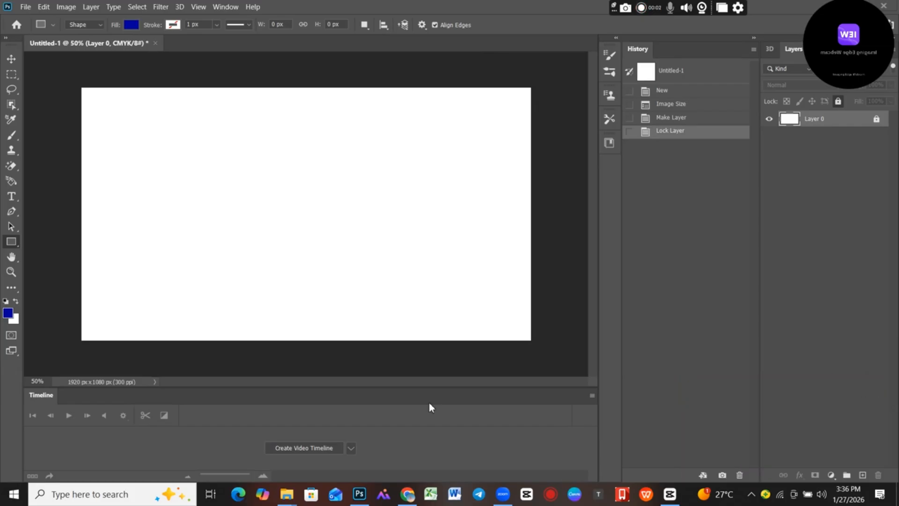
left_click(670, 495)
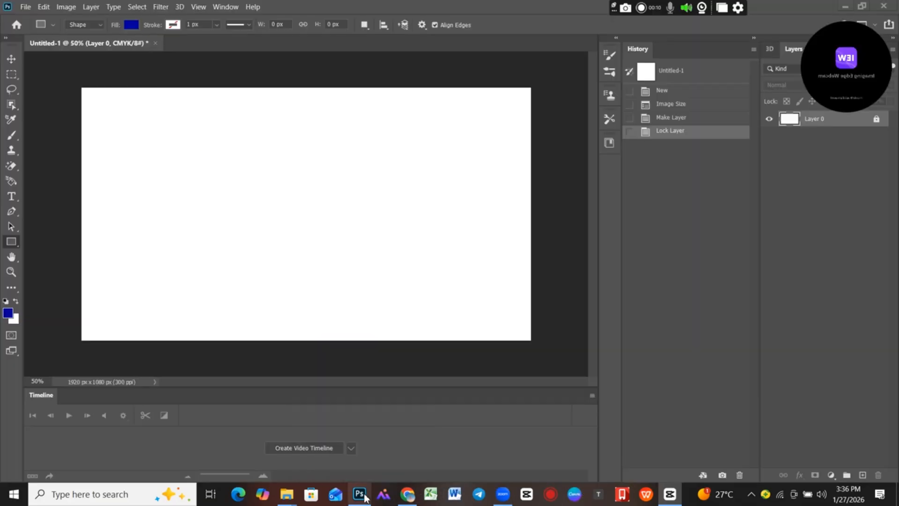
right_click(13, 245)
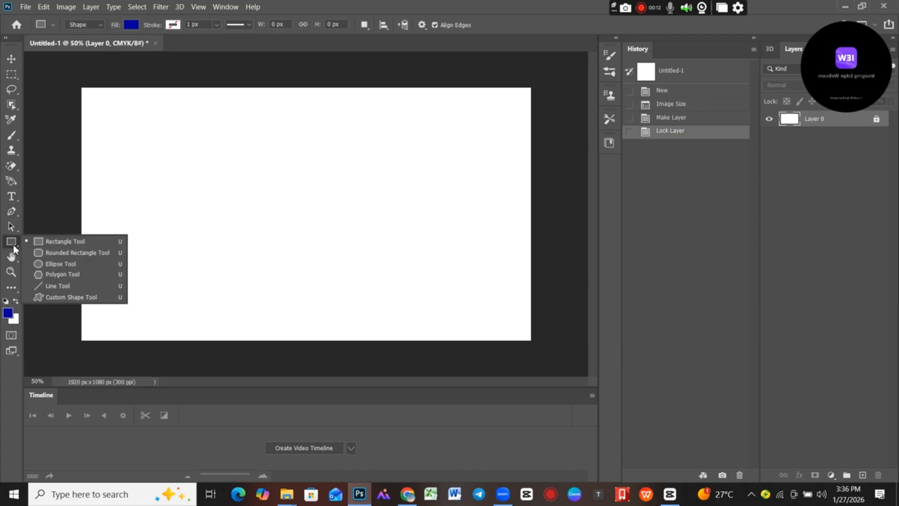
left_click(64, 243)
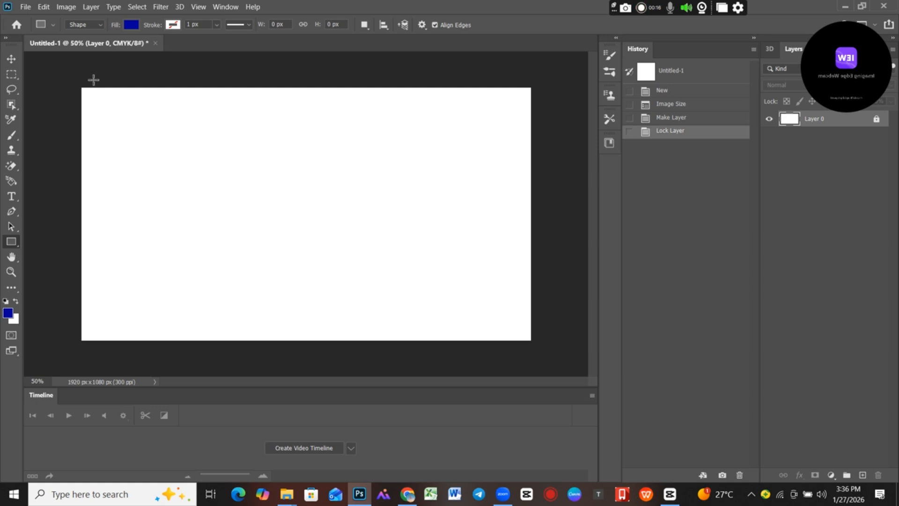
left_click_drag(81, 89, 532, 343)
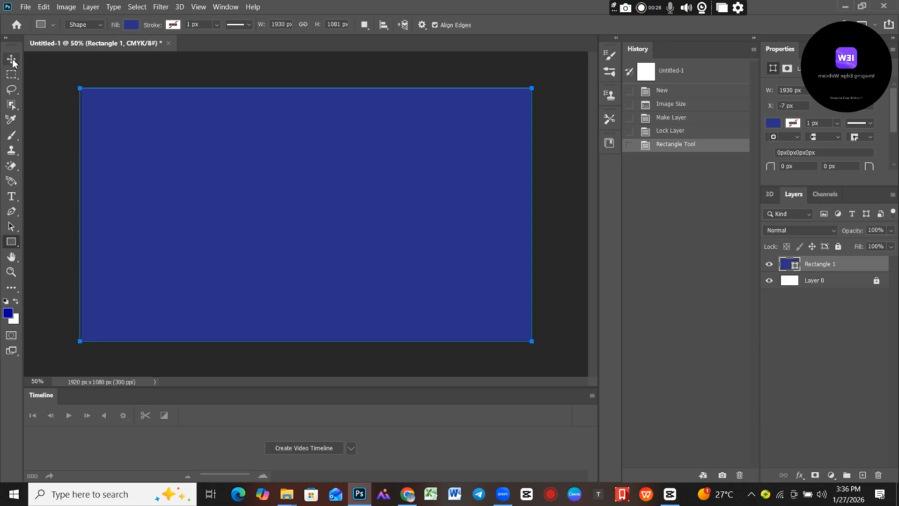
key("v")
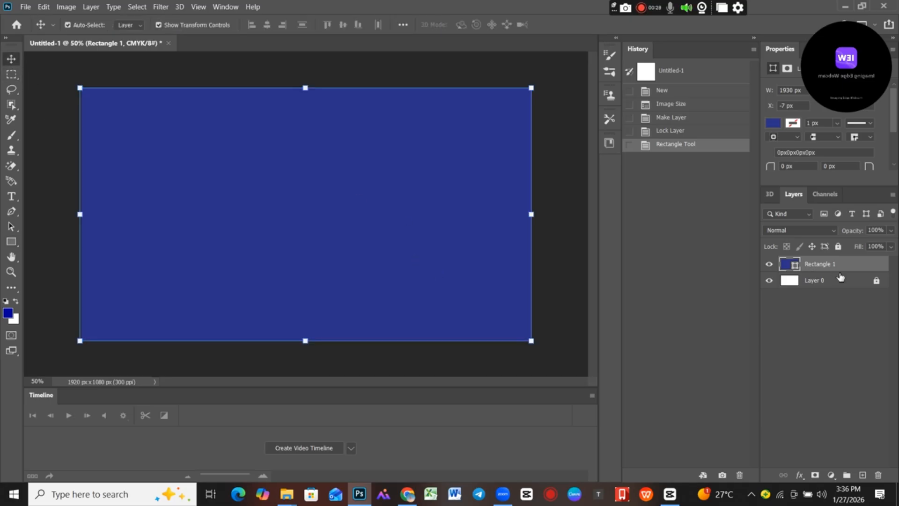
key("Delete")
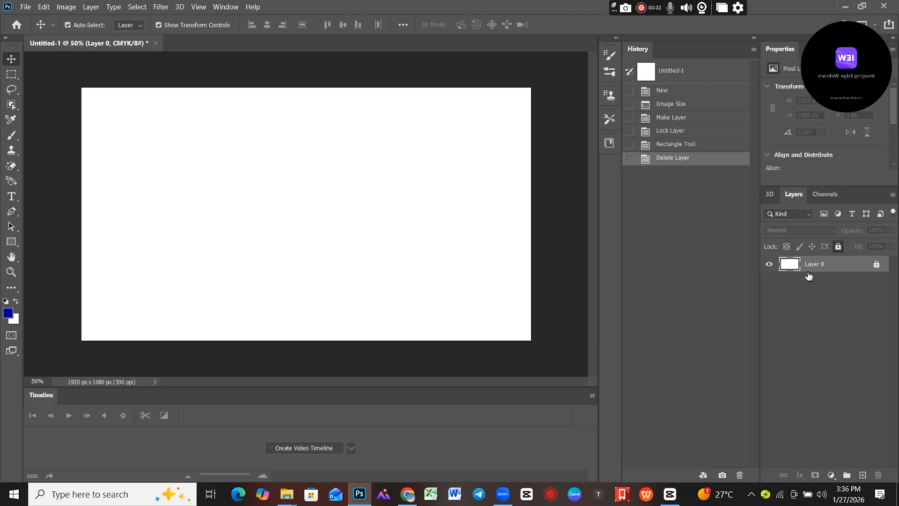
Temporarily unlock Layer 0 to switch its visibility off and on, and lock it again.
left_click(876, 264)
left_click(770, 266)
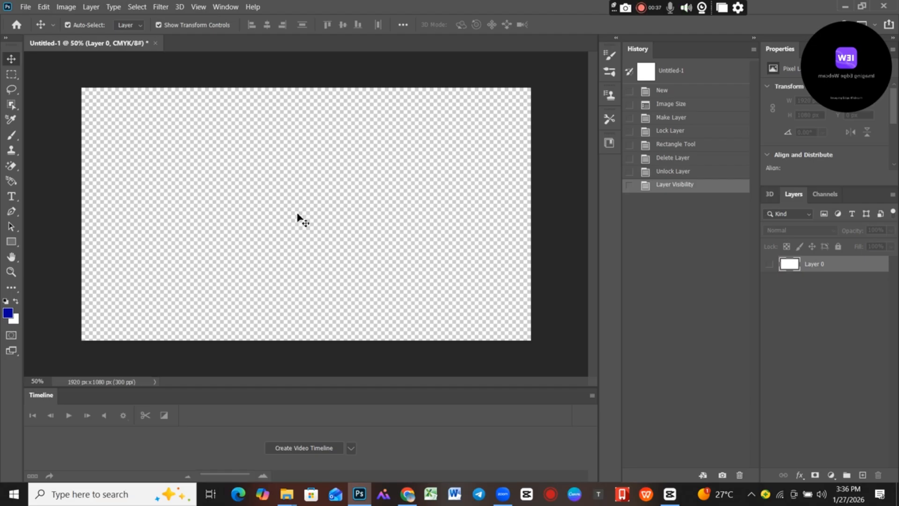
left_click(771, 265)
left_click(838, 247)
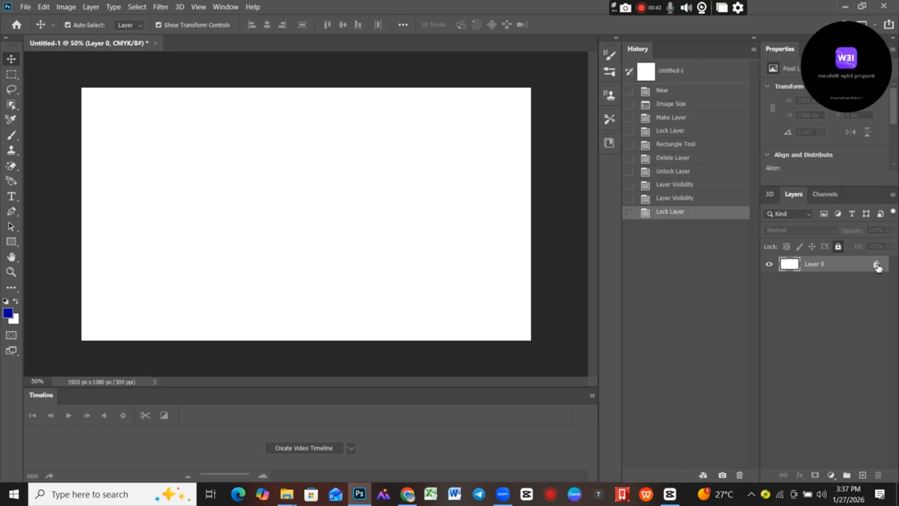
Unlock Layer 0 and toggle its visibility several times, leaving the layer shown.
left_click(876, 265)
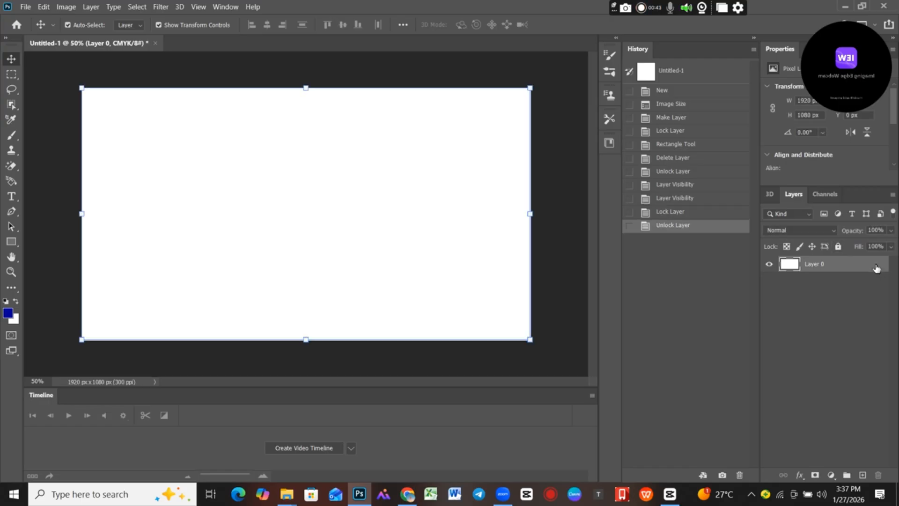
left_click(770, 265)
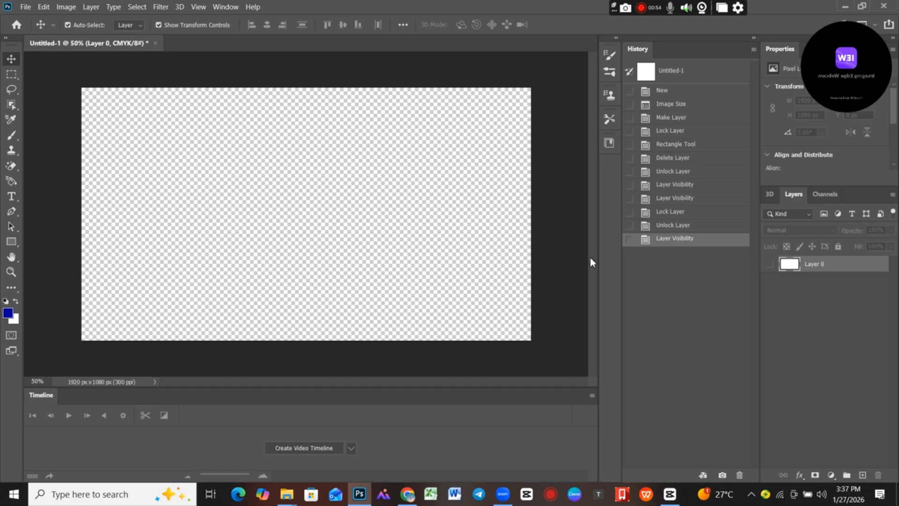
double_click(769, 265)
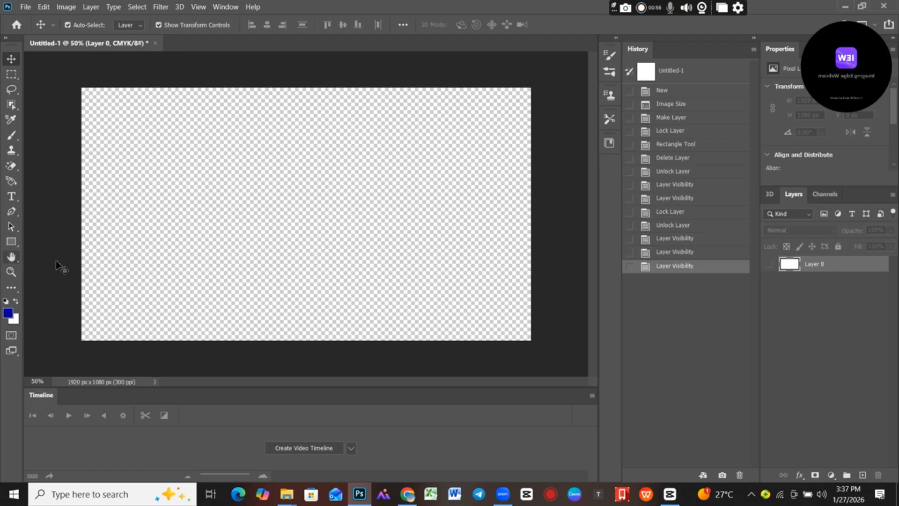
left_click(769, 265)
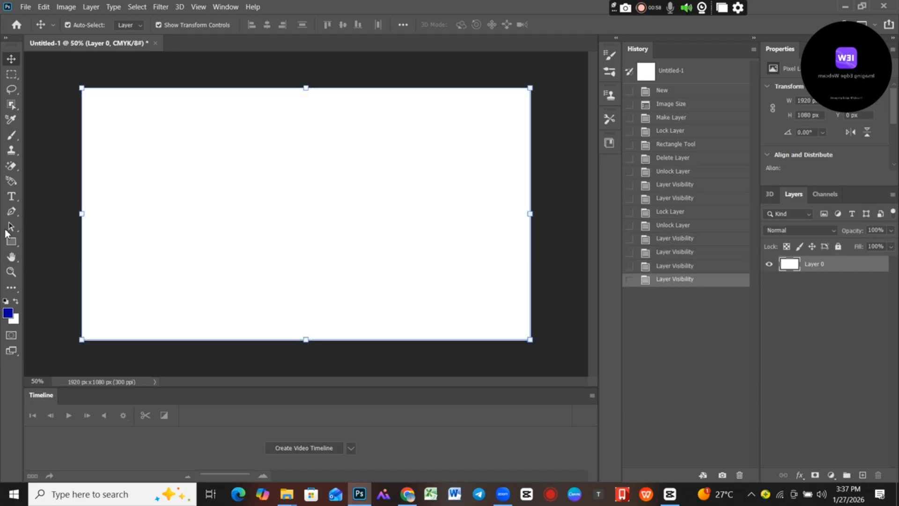
Erase the white fill of Layer 0 with the Magic Eraser Tool.
left_click(16, 171)
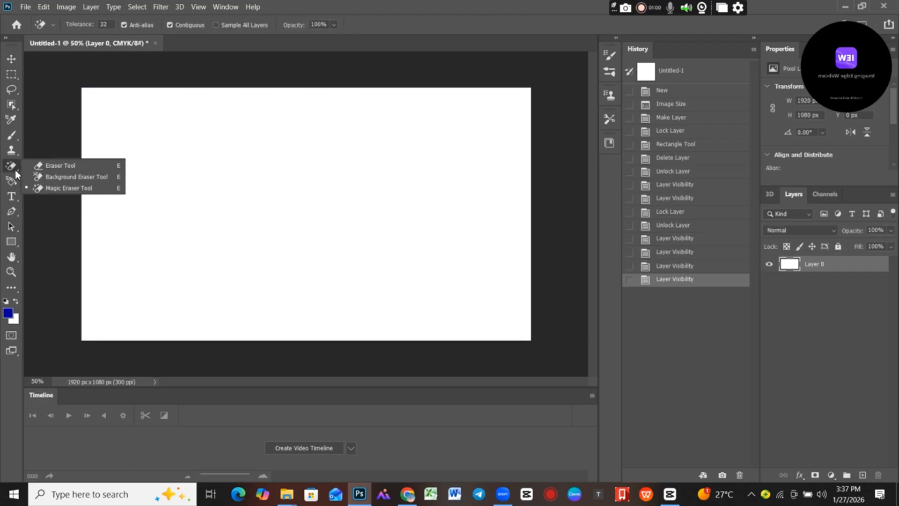
left_click(65, 191)
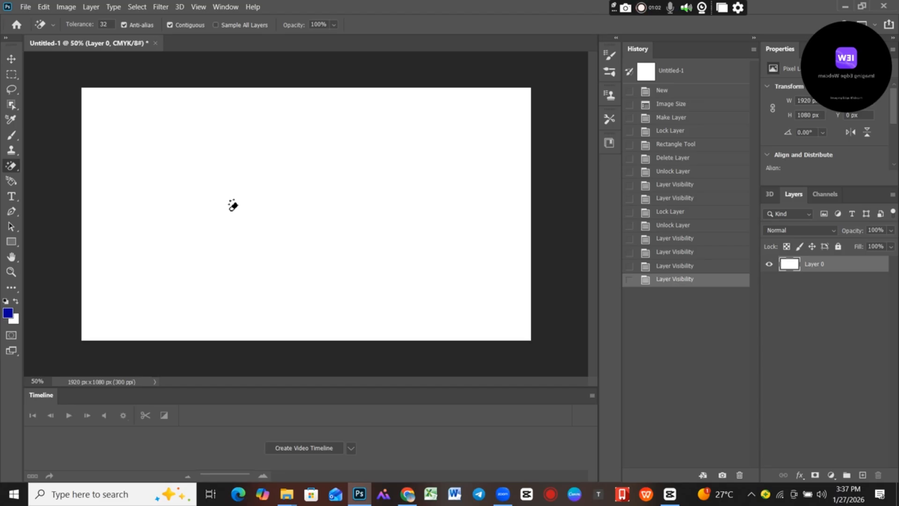
left_click(231, 206)
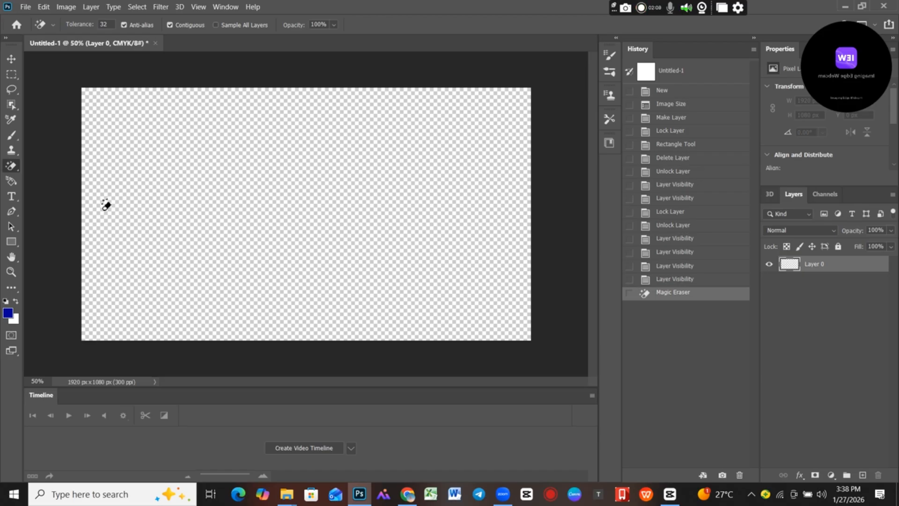
Draw a blue rectangle of about 1930 × 1083 px covering the whole transparent canvas and switch to the Move tool.
left_click(11, 241)
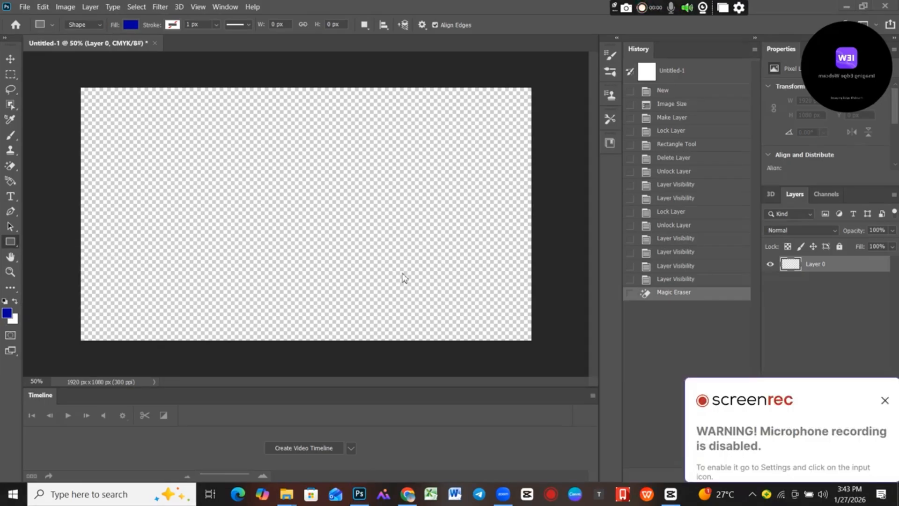
left_click(884, 400)
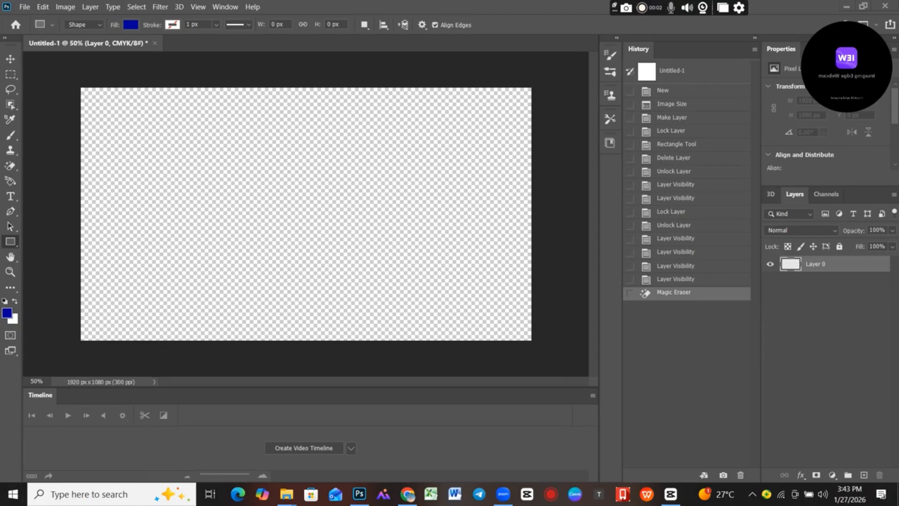
right_click(15, 243)
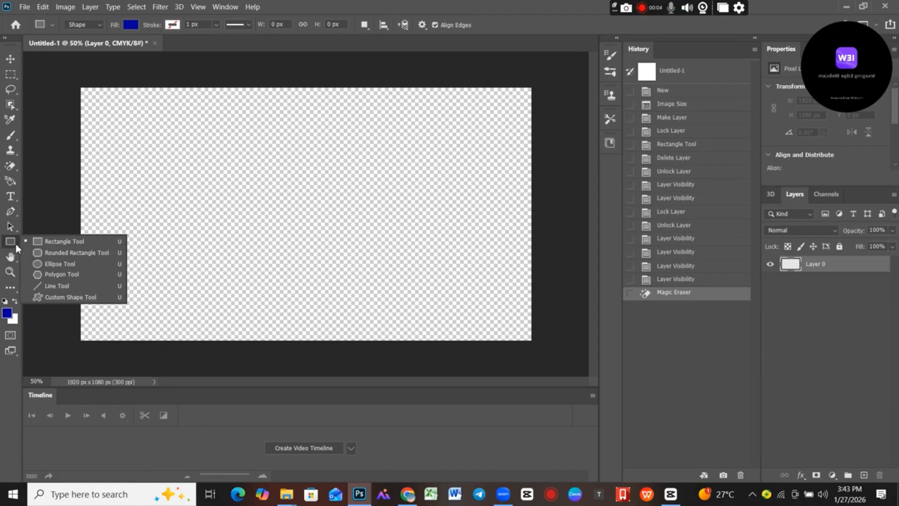
left_click(57, 240)
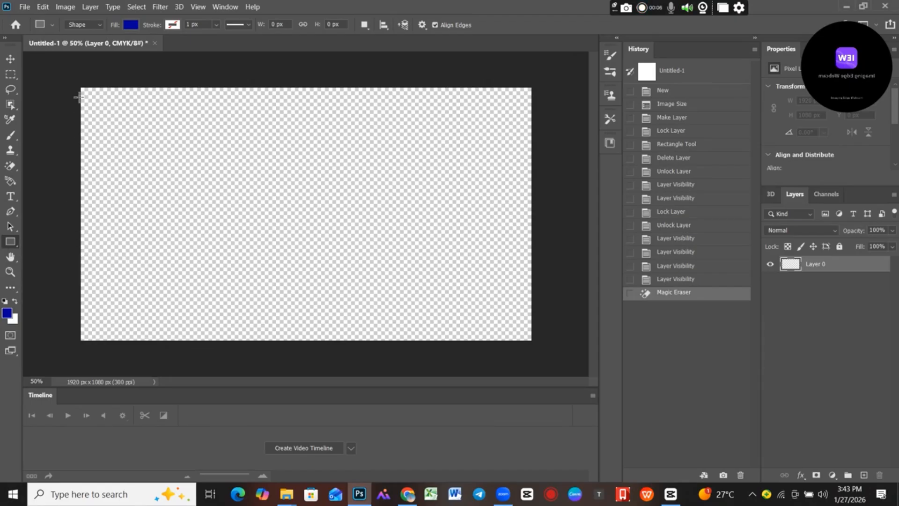
left_click_drag(80, 88, 532, 342)
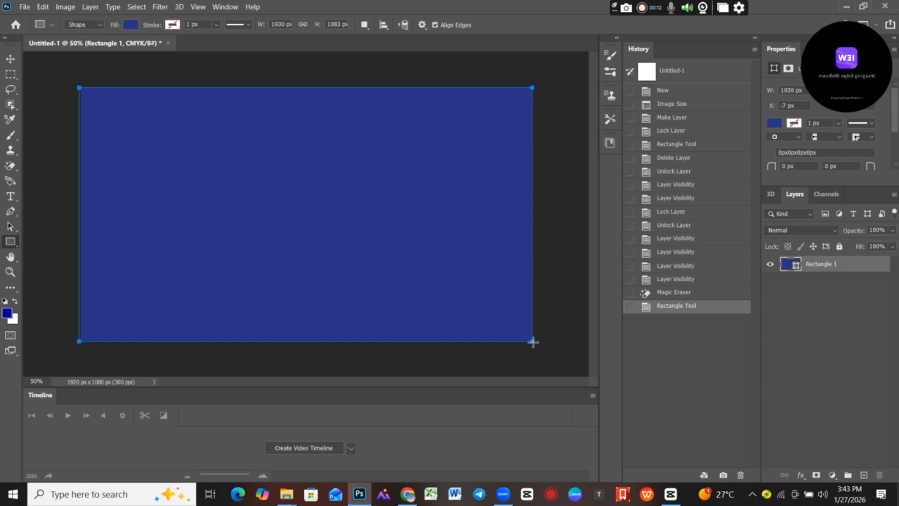
left_click(10, 60)
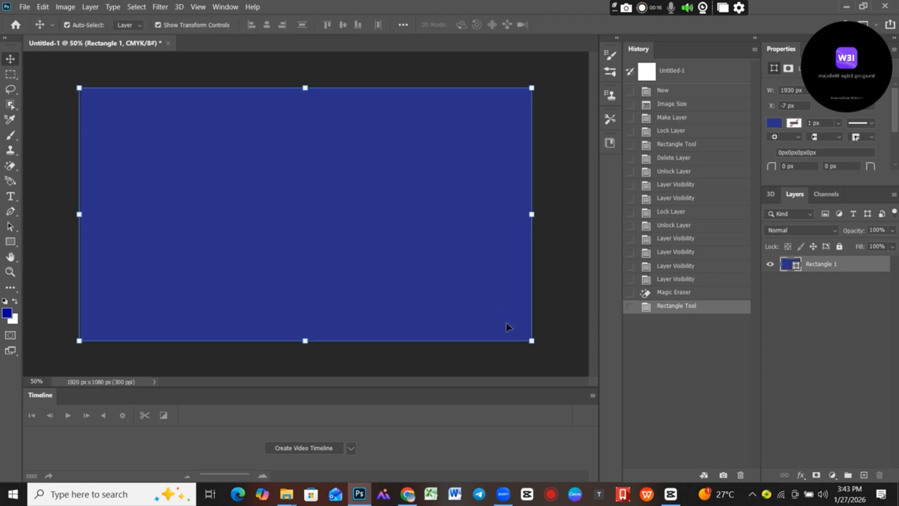
Shrink the blue rectangle to about 1927 × 1080 px with Free Transform, apply the change and deselect the layer.
mouse_move(532, 341)
left_mouse_down()
mouse_move(220, 235)
mouse_move(195, 209)
mouse_move(515, 312)
mouse_move(522, 337)
mouse_move(533, 341)
mouse_move(281, 257)
mouse_move(531, 340)
left_mouse_up()
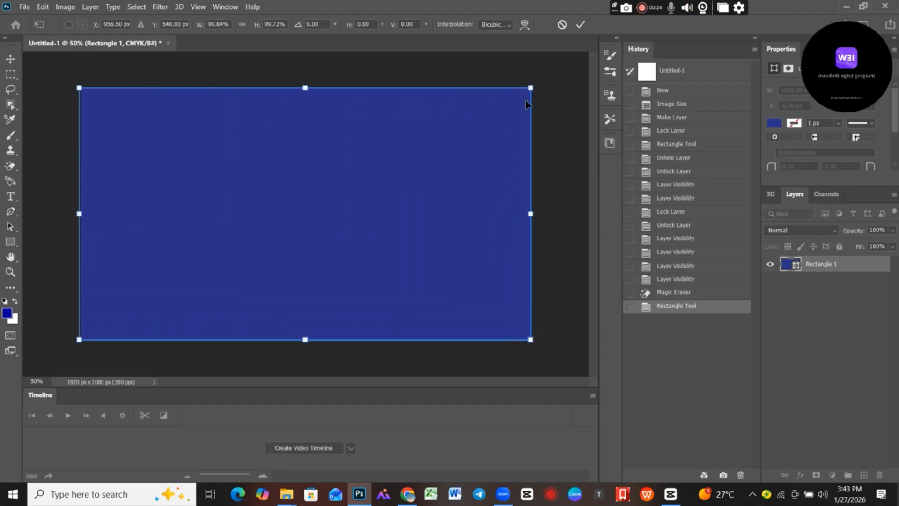
mouse_move(531, 88)
left_mouse_down()
mouse_move(398, 174)
mouse_move(219, 252)
mouse_move(473, 147)
mouse_move(541, 89)
mouse_move(430, 132)
mouse_move(225, 267)
mouse_move(346, 156)
mouse_move(470, 82)
mouse_move(530, 88)
left_mouse_up()
left_click(580, 25)
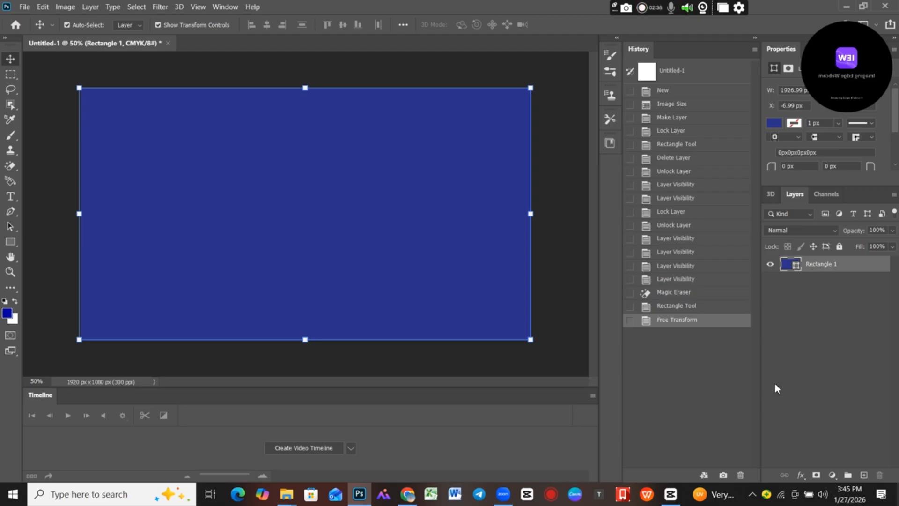
left_click(567, 315)
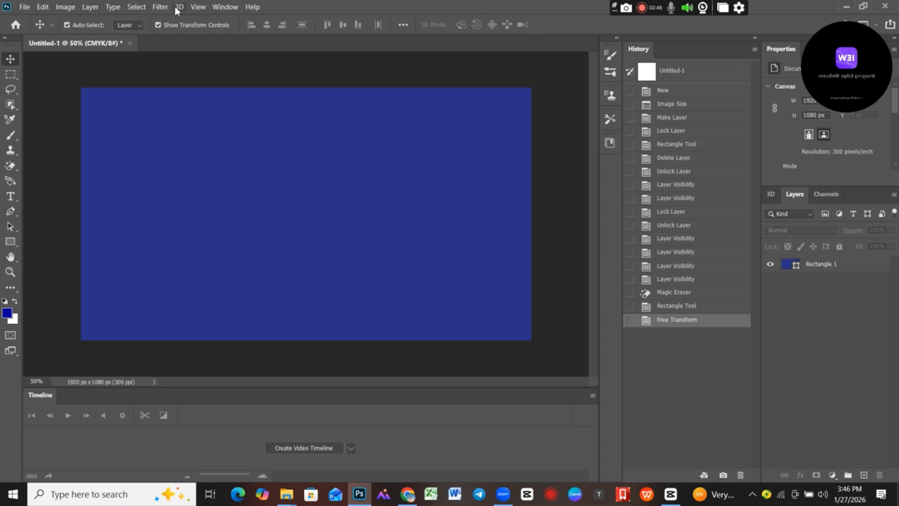
Hide the Layers panel and bring it back.
left_click(225, 7)
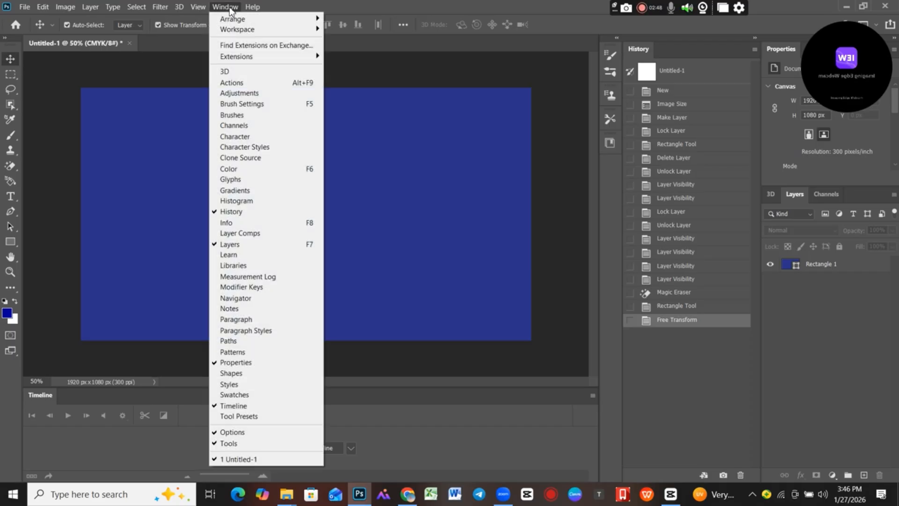
left_click(230, 245)
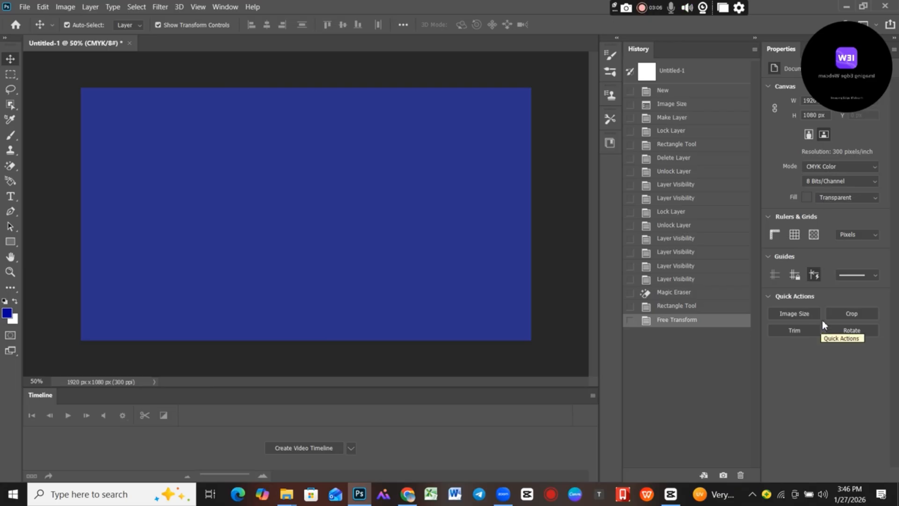
left_click(225, 7)
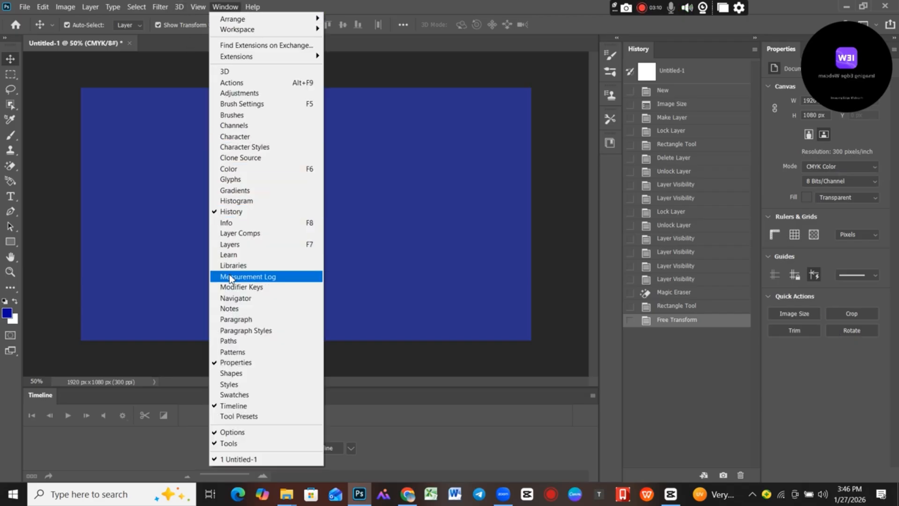
left_click(234, 246)
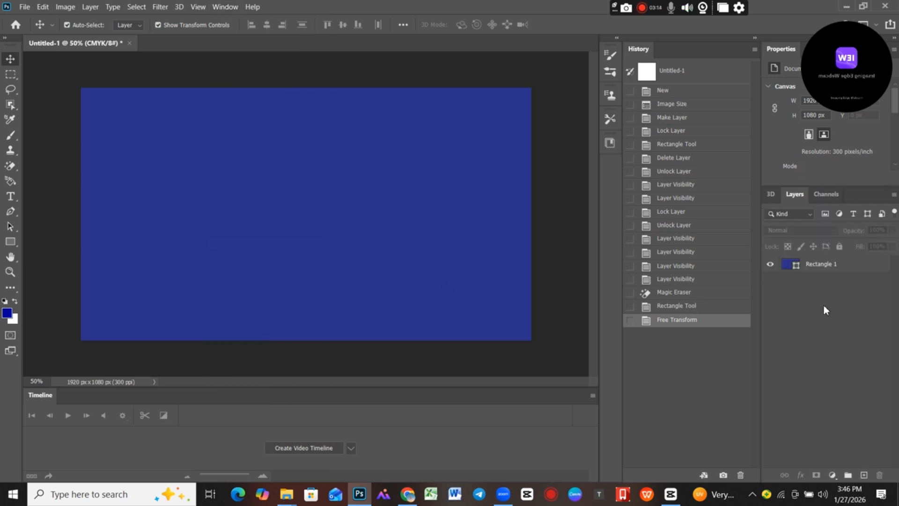
mouse_move(832, 31)
left_click_drag(831, 33, 794, 10)
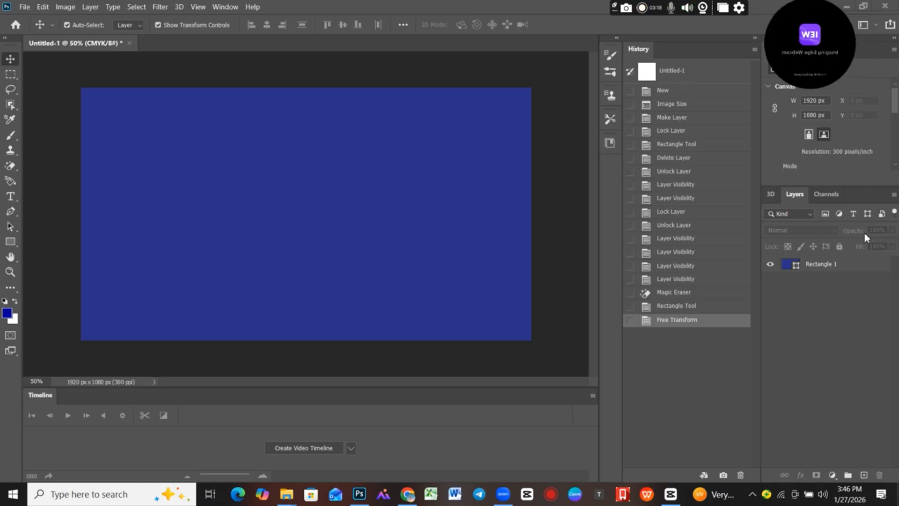
Open the fill colour of the Rectangle 1 layer and try dark blue 333366, teal 336666 and green 336633.
left_click(819, 264)
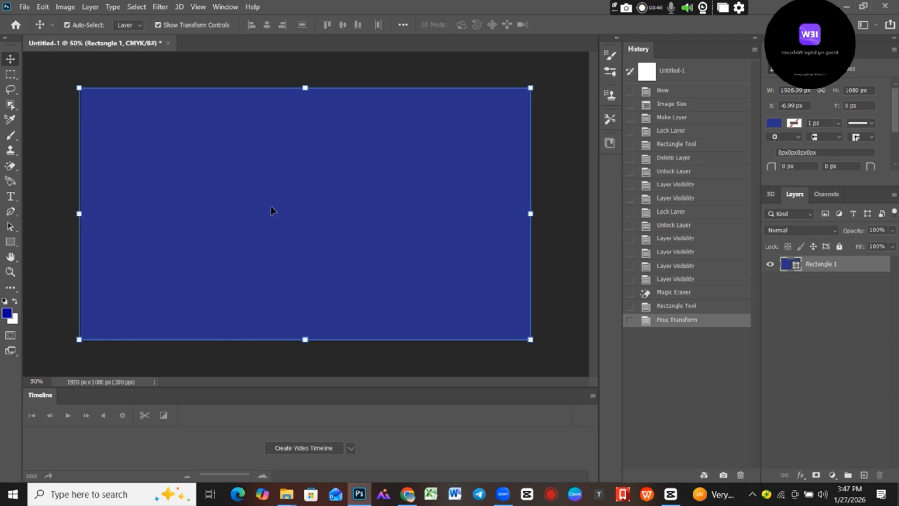
double_click(789, 266)
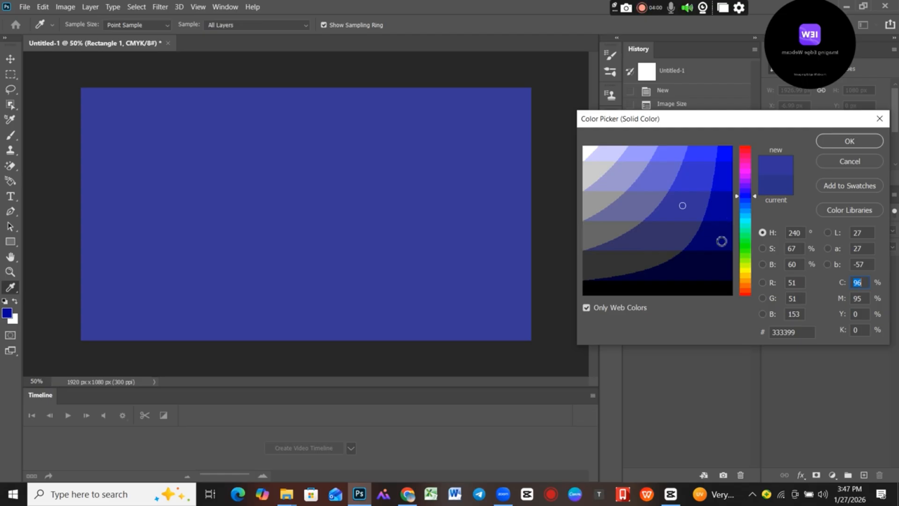
left_click(662, 244)
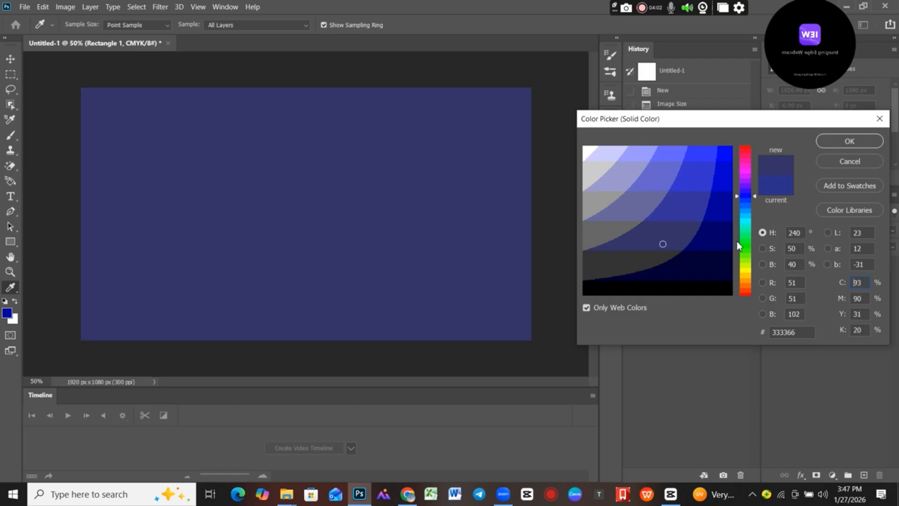
left_click(746, 243)
left_click(746, 216)
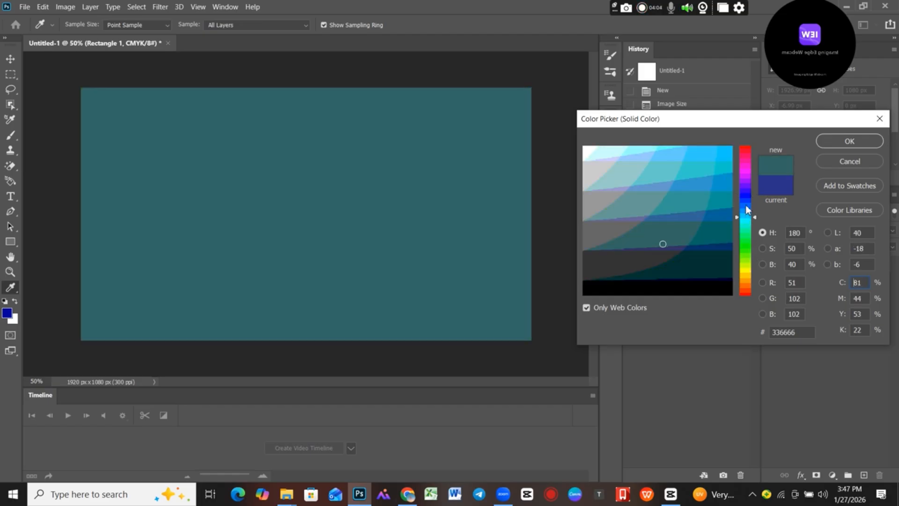
left_click(747, 205)
left_click(748, 258)
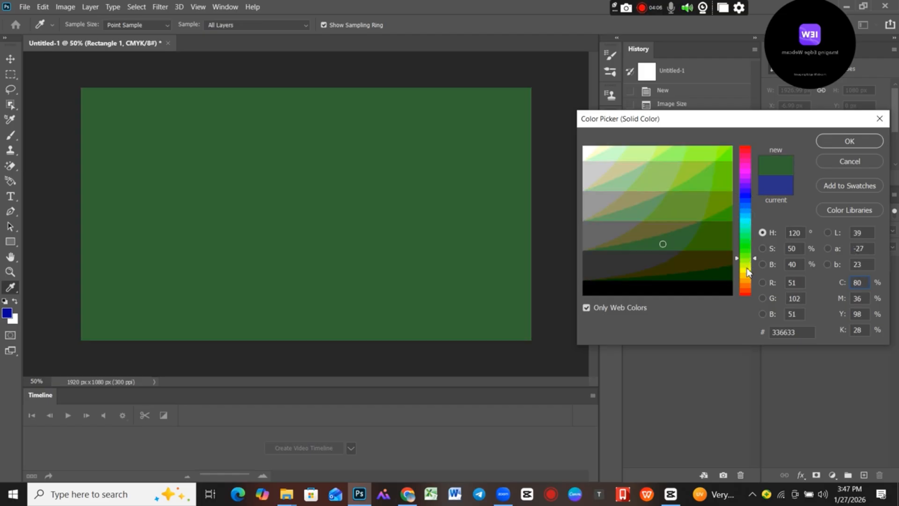
left_click(746, 259)
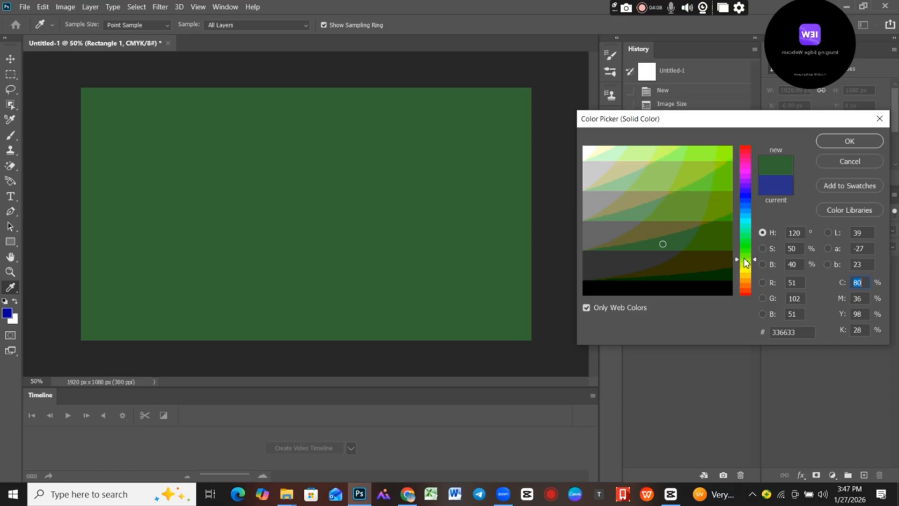
Try further hues for the rectangle's fill, including dark red 663333 and olive 999933.
left_click(746, 243)
left_click(747, 264)
left_click(748, 250)
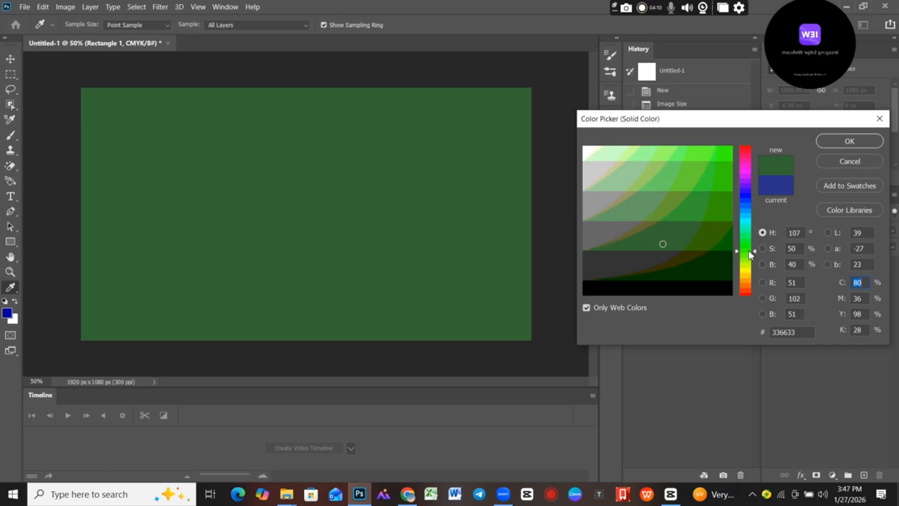
left_click(746, 227)
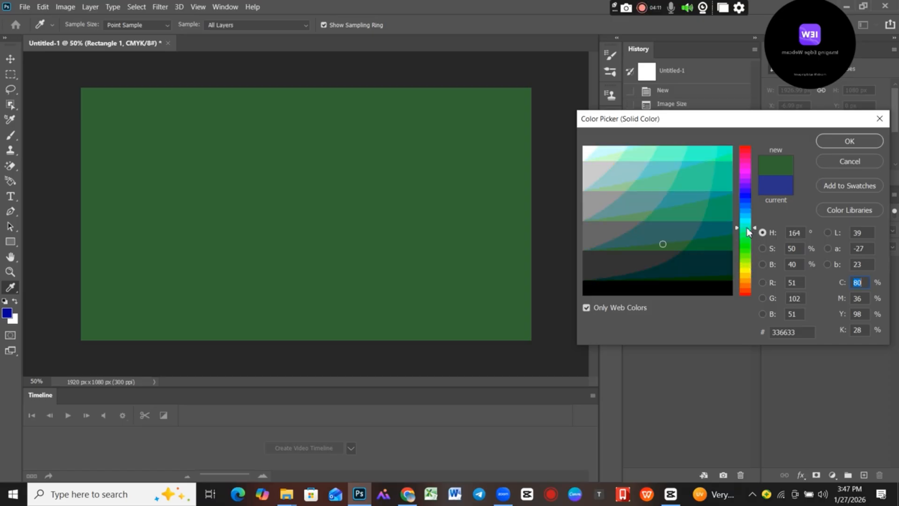
left_click(746, 270)
left_click(746, 285)
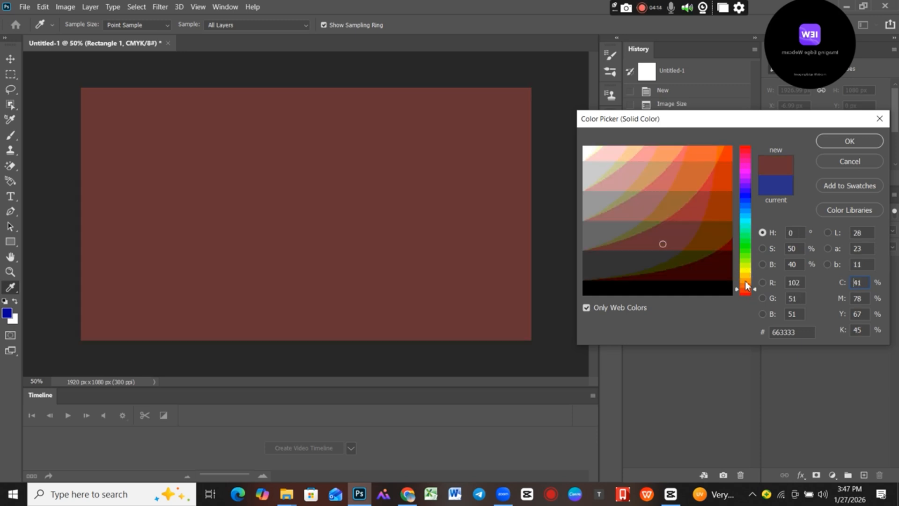
left_click_drag(748, 294, 745, 280)
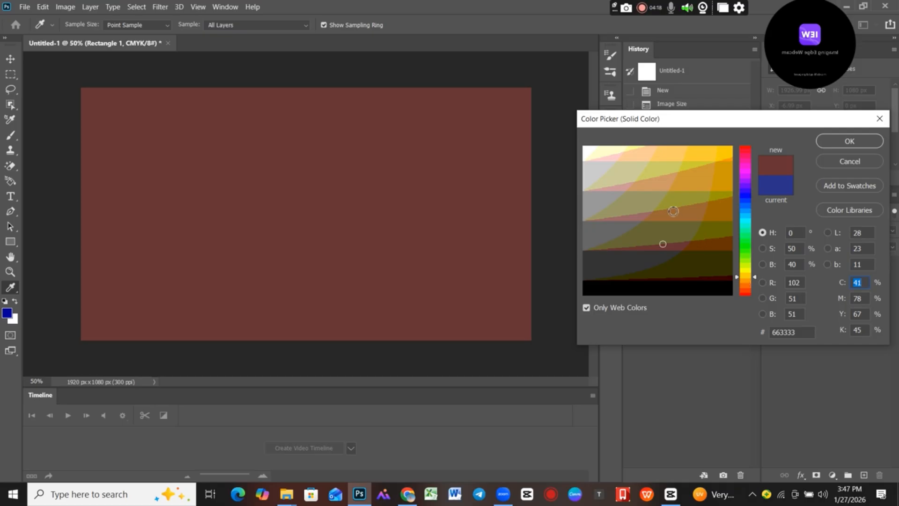
left_click(665, 204)
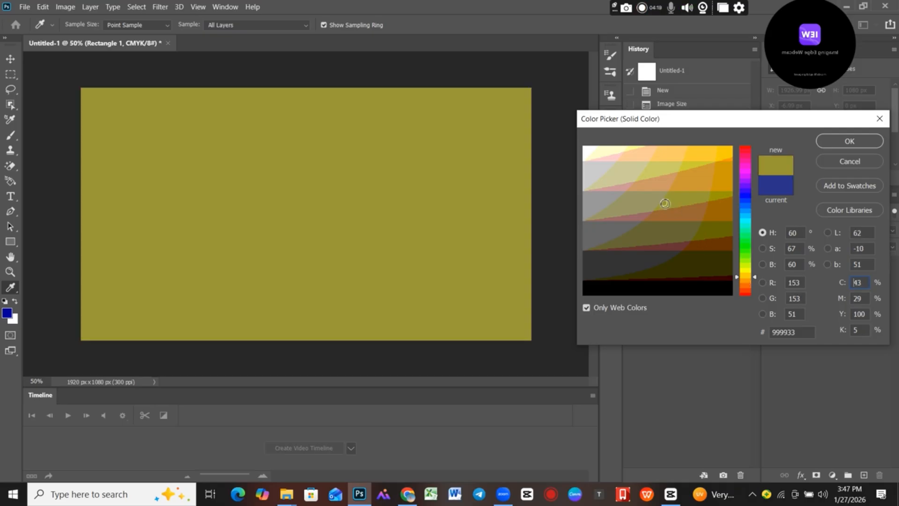
Try bright red ff0033, red cc3333 and orange cc6633 as the rectangle's fill.
left_click(745, 153)
left_click(721, 158)
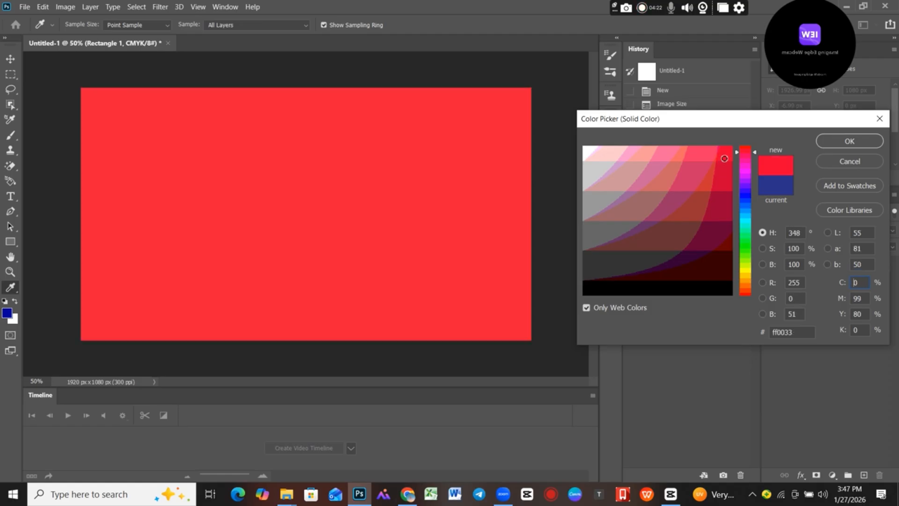
left_click(724, 175)
left_click(706, 181)
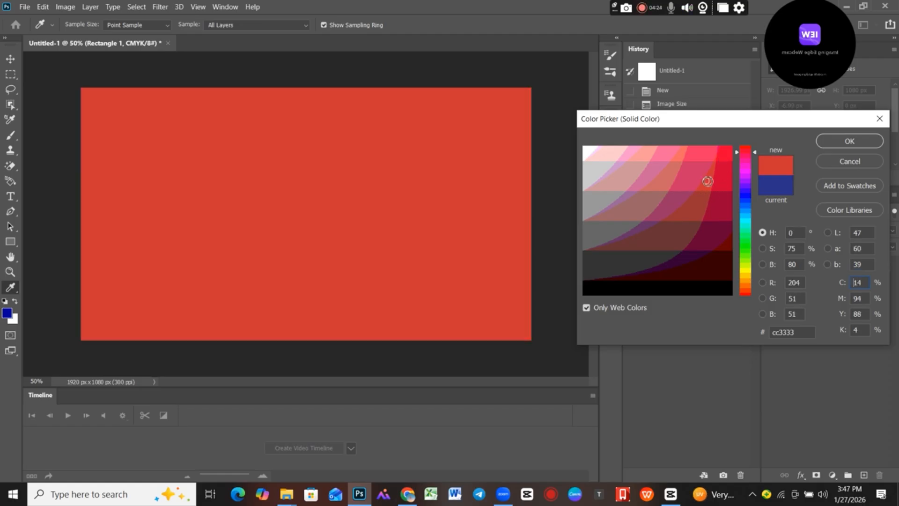
left_click(743, 282)
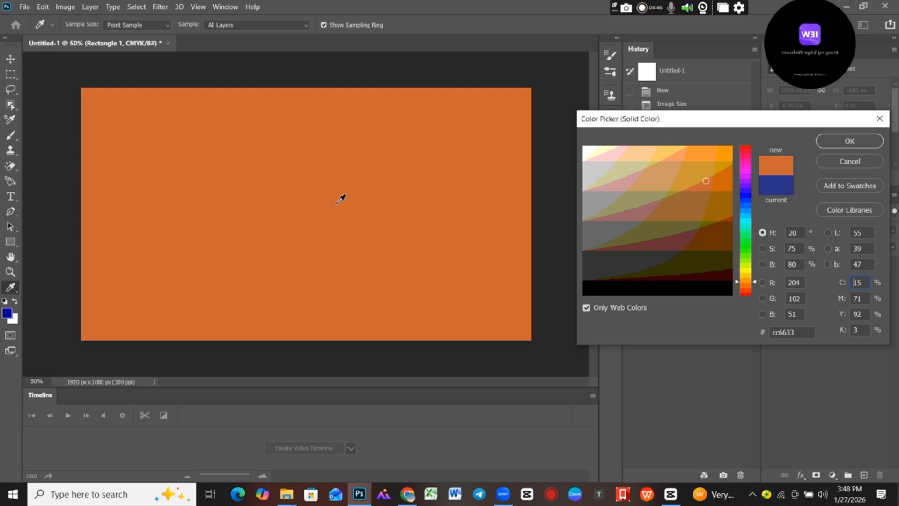
left_click(743, 281)
left_click_drag(745, 278, 745, 277)
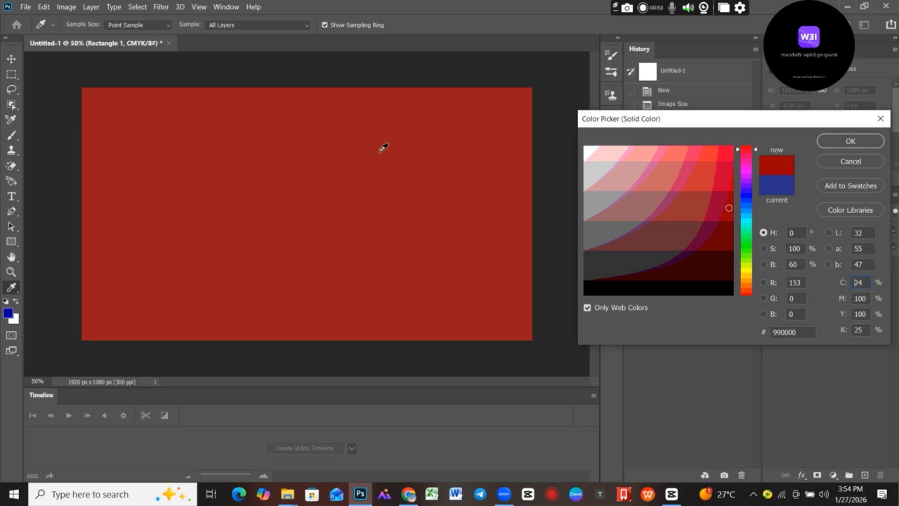
Try red ff3333, greens 66ff33 and 33cc00, and blues 0066cc and 0066ff as the rectangle's fill.
left_click(711, 156)
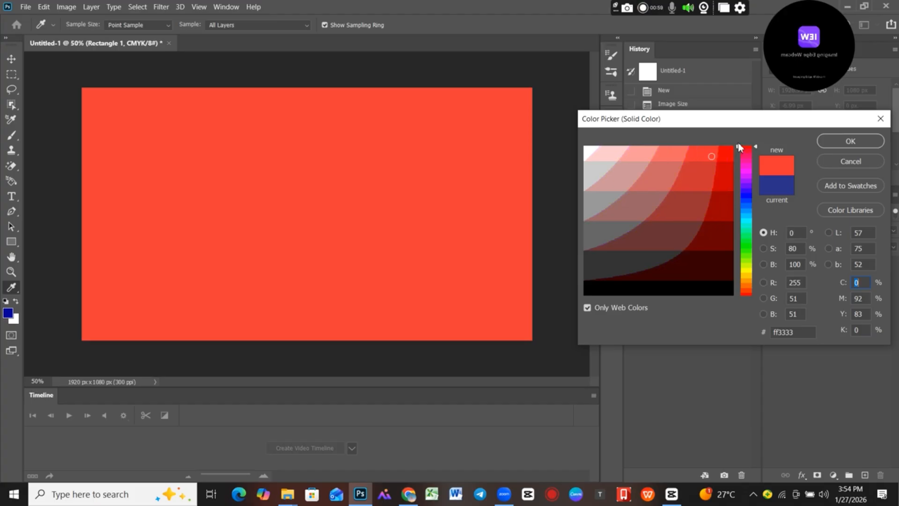
left_click(748, 252)
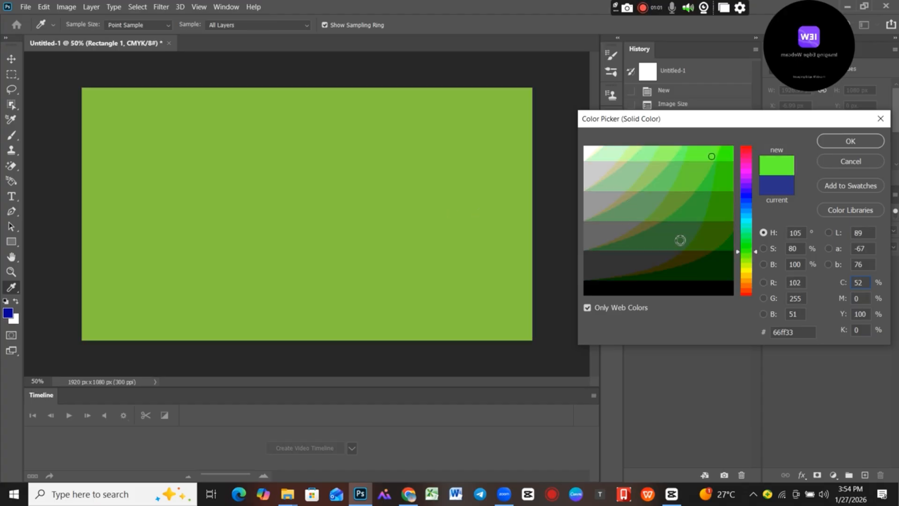
left_click(721, 179)
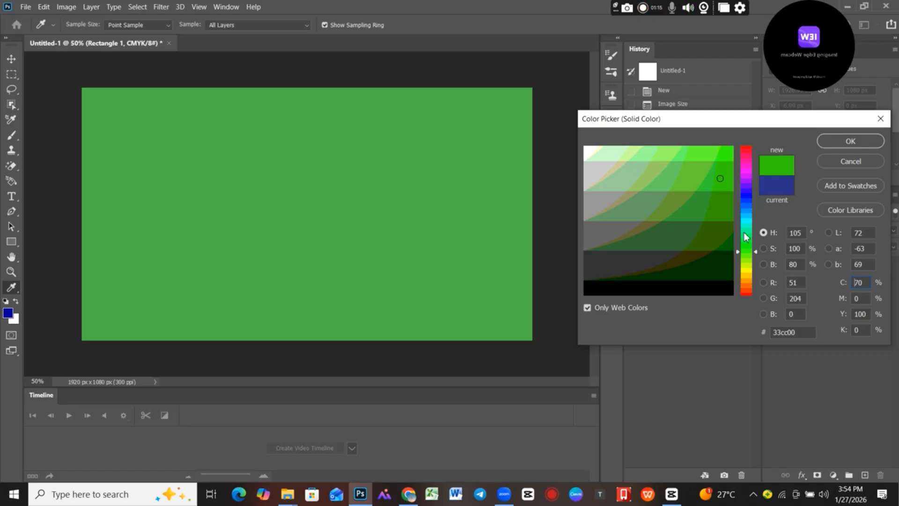
left_click(746, 204)
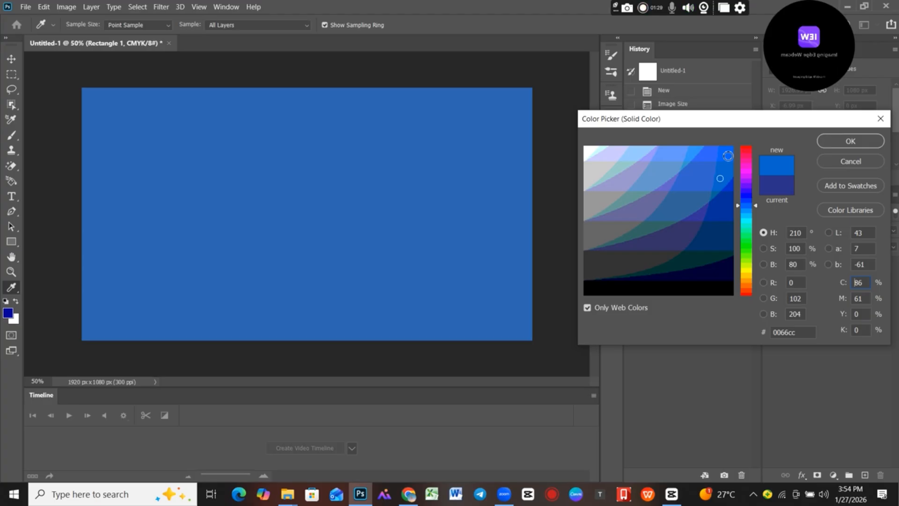
left_click(727, 156)
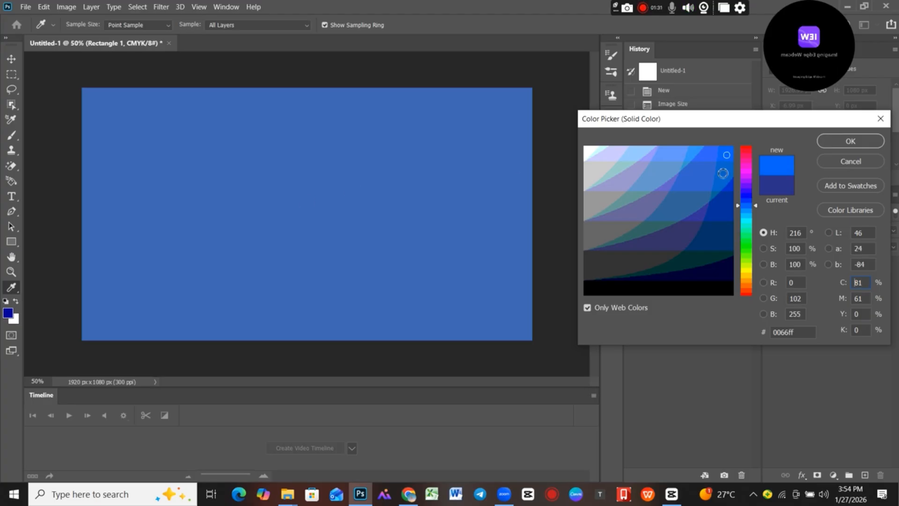
left_click(725, 175)
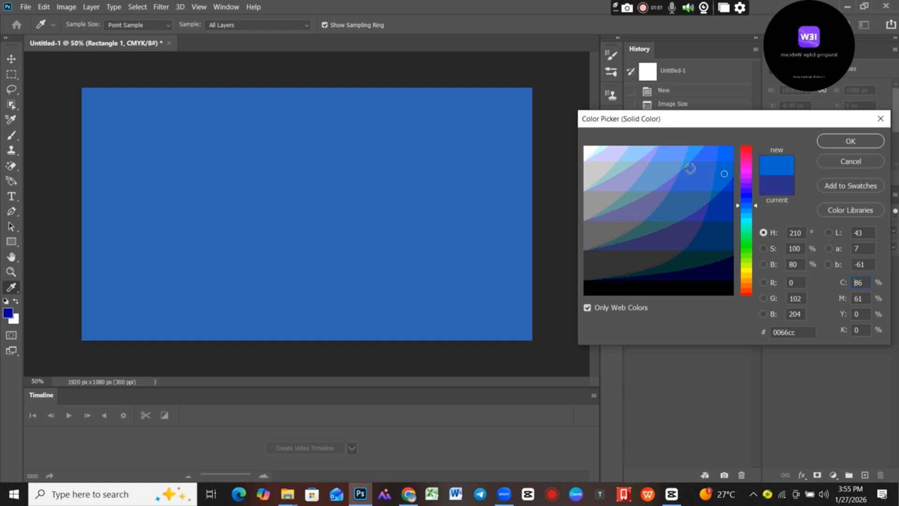
Set the rectangle's fill to dark brown 663300, accept the colour and switch to the Move tool.
left_click(749, 290)
left_click(749, 283)
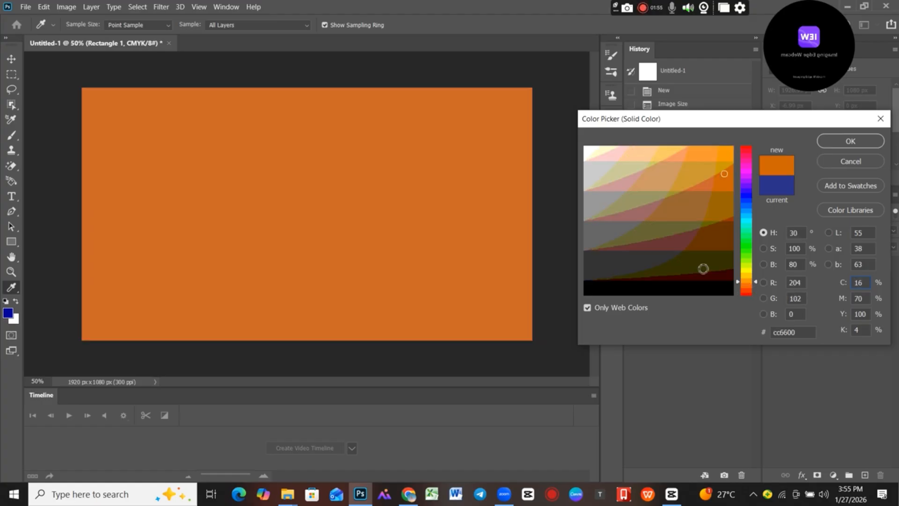
left_click(712, 239)
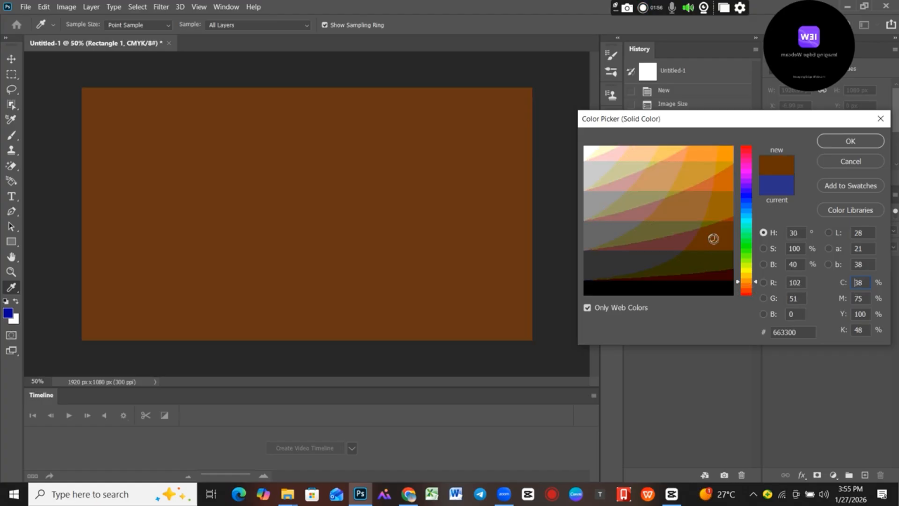
left_click(842, 144)
key("v")
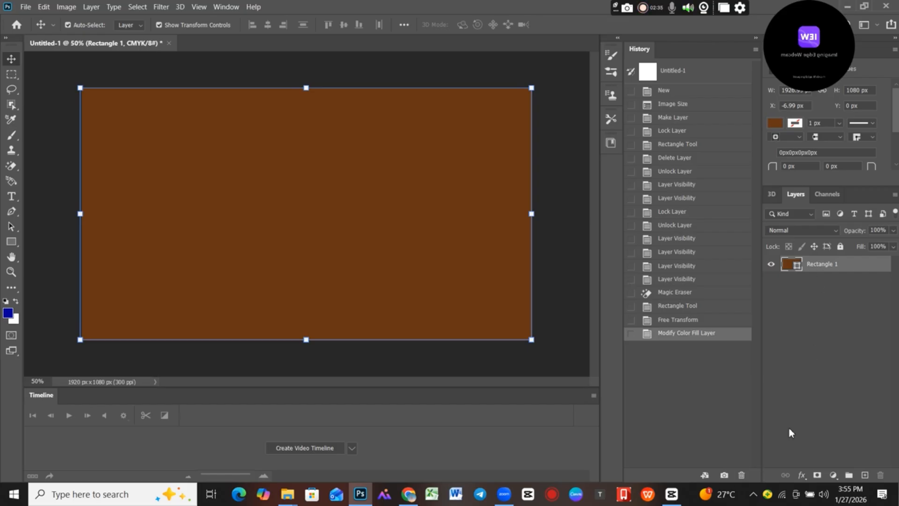
Add a Gradient Overlay effect to the Rectangle 1 layer and set its style to Radial.
left_click(803, 477)
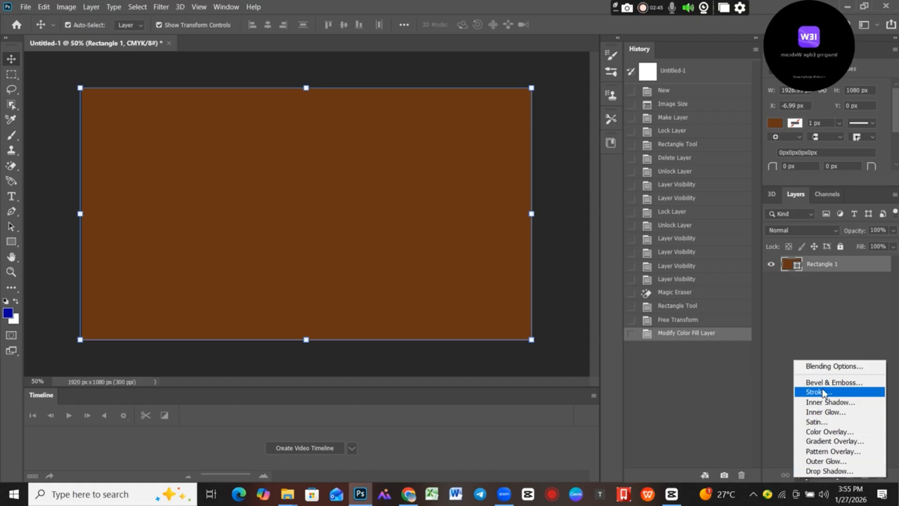
left_click(824, 443)
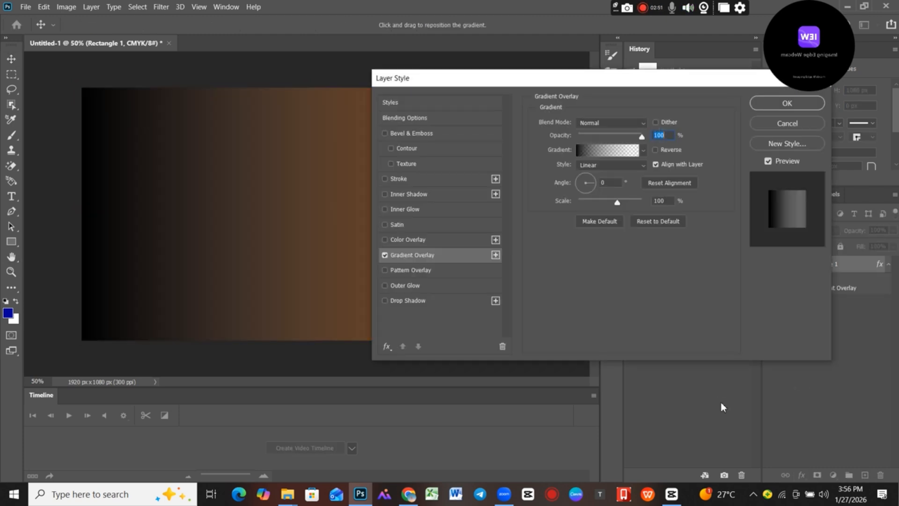
left_click_drag(557, 79, 645, 119)
left_click(696, 203)
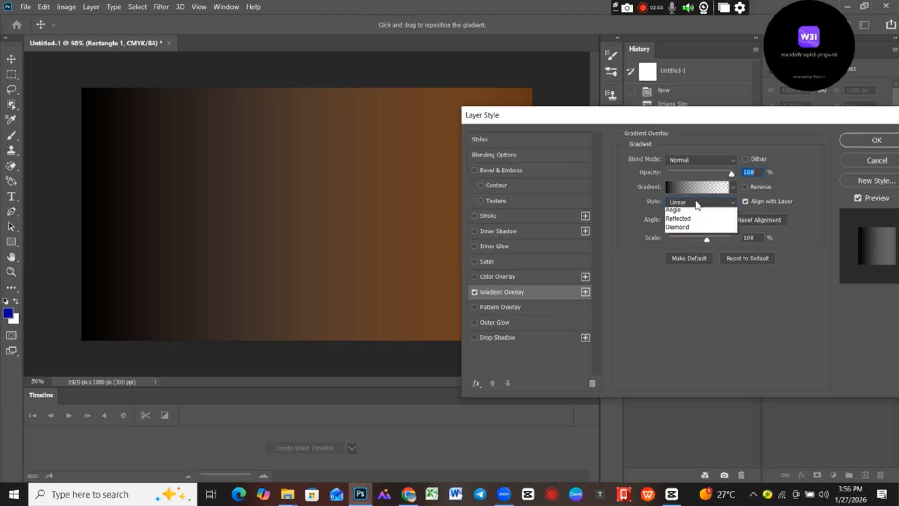
left_click(674, 218)
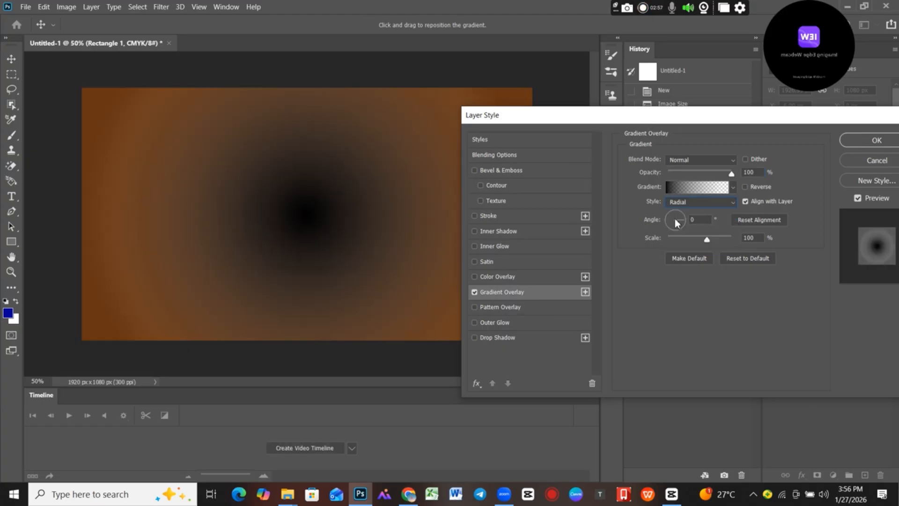
left_click(693, 188)
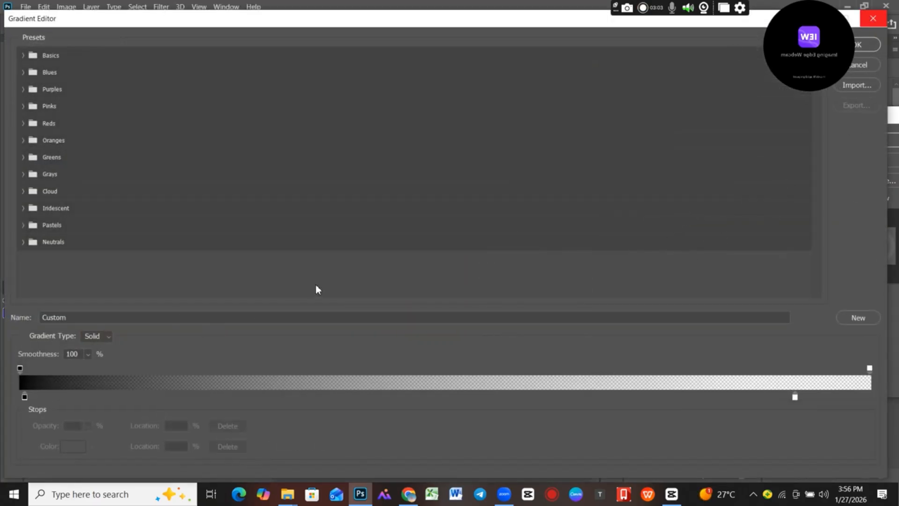
left_click_drag(588, 23, 529, 111)
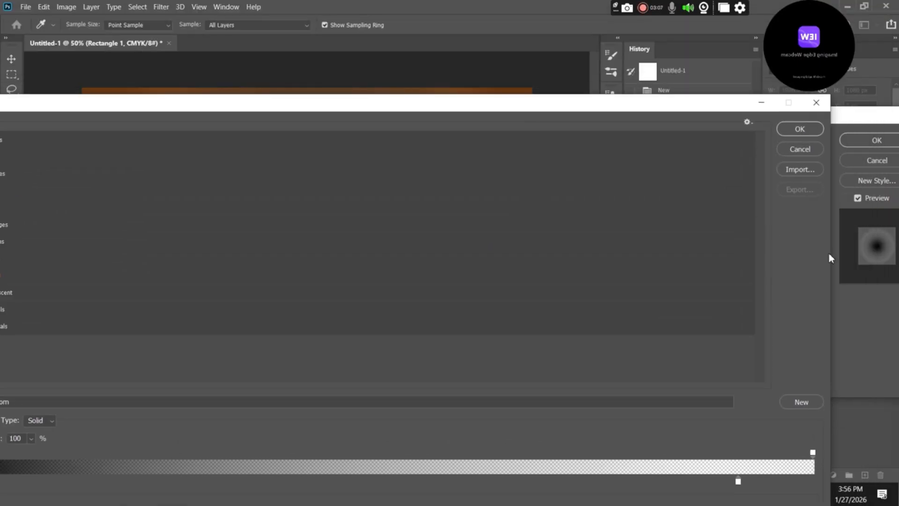
left_click_drag(746, 97, 273, 30)
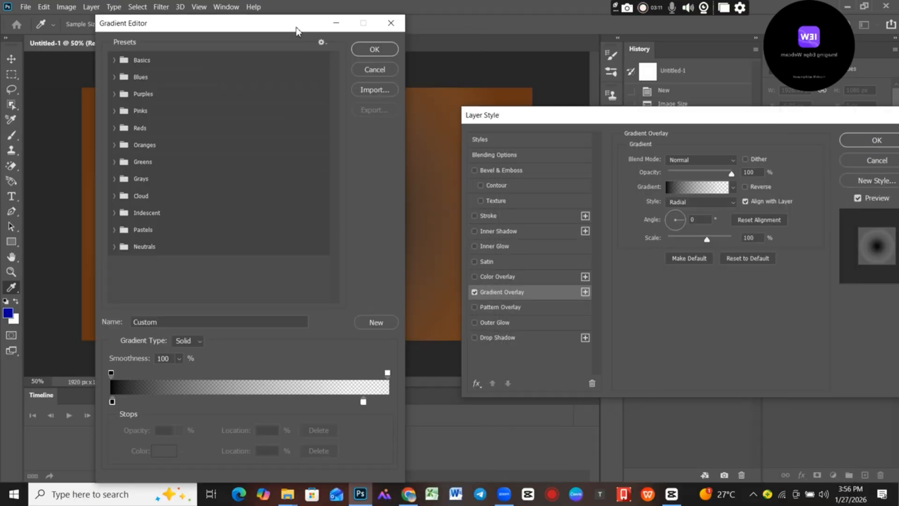
left_click(375, 70)
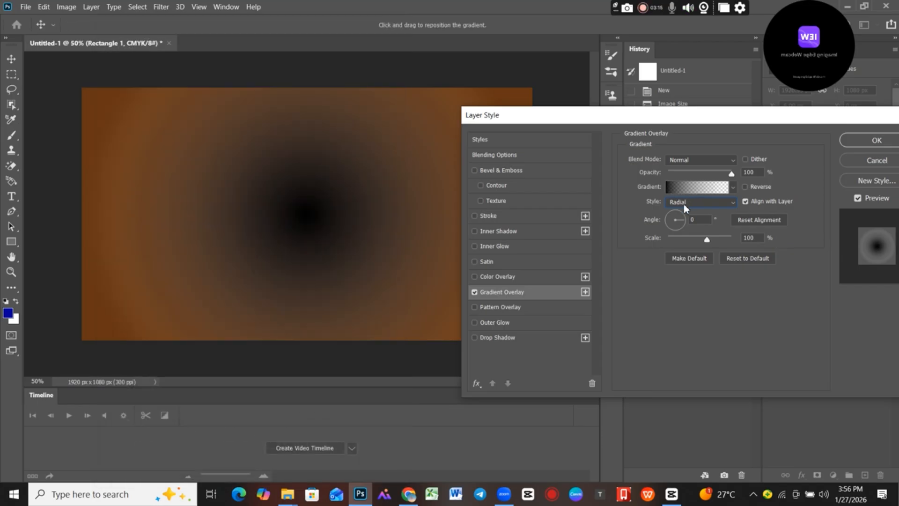
Edit the overlay's gradient and change its black colour stop to red cc0000, trying ff0000 along the way.
left_click(684, 185)
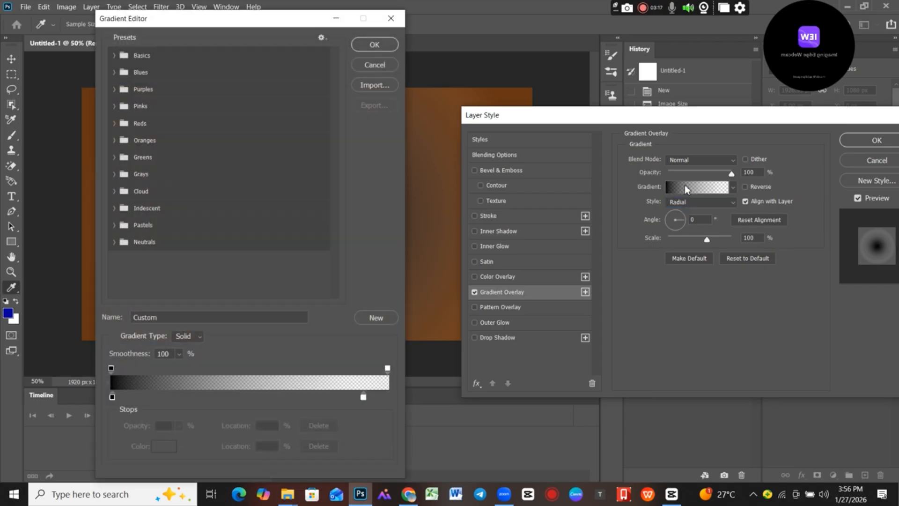
left_click_drag(267, 19, 729, 261)
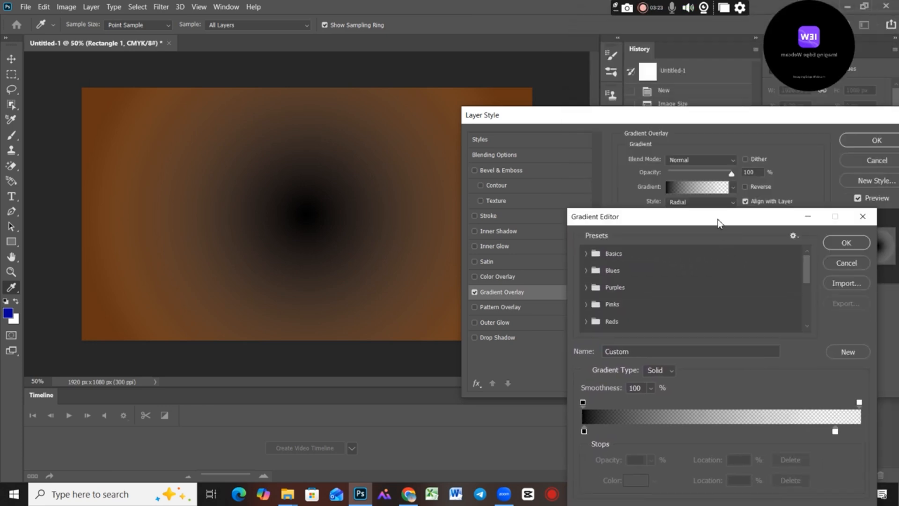
left_click_drag(718, 222, 733, 98)
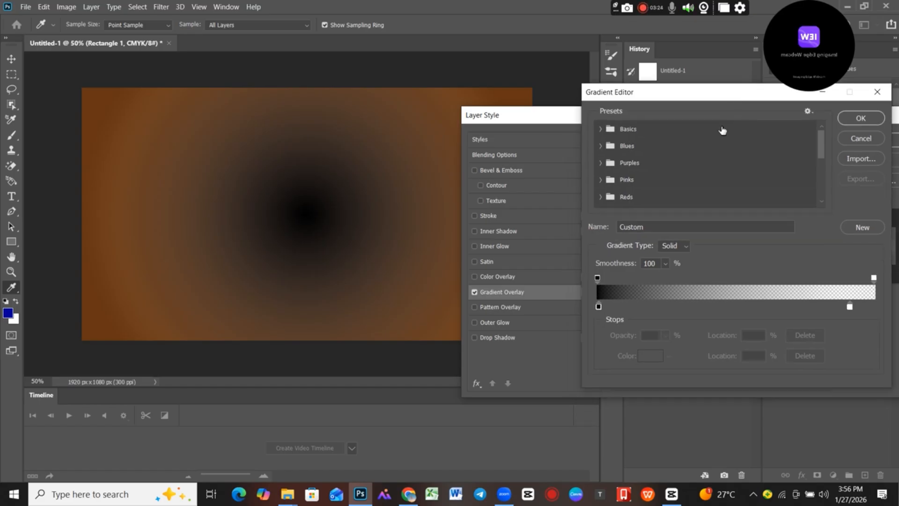
left_click(599, 308)
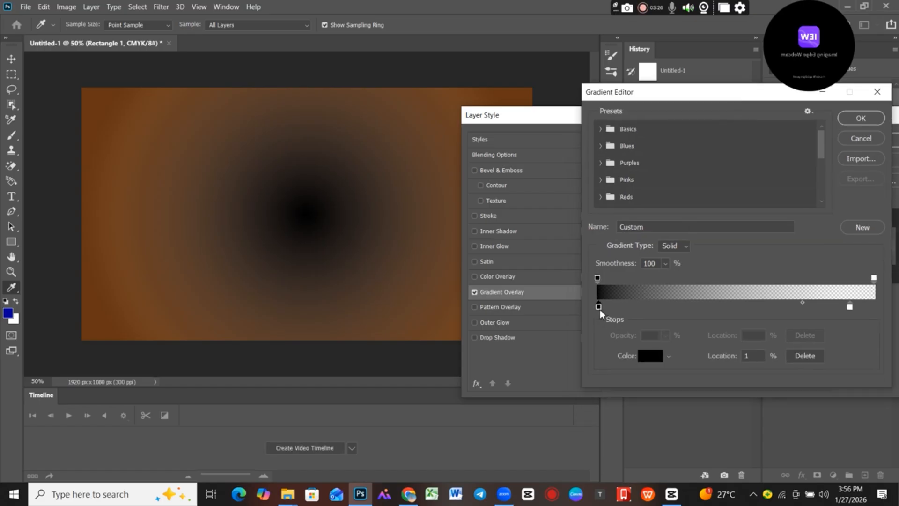
left_click(649, 356)
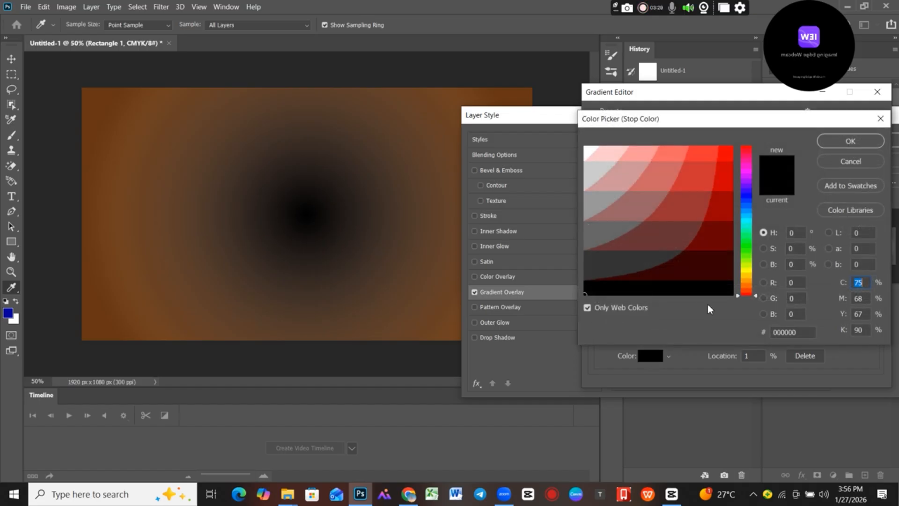
left_click_drag(719, 229, 727, 178)
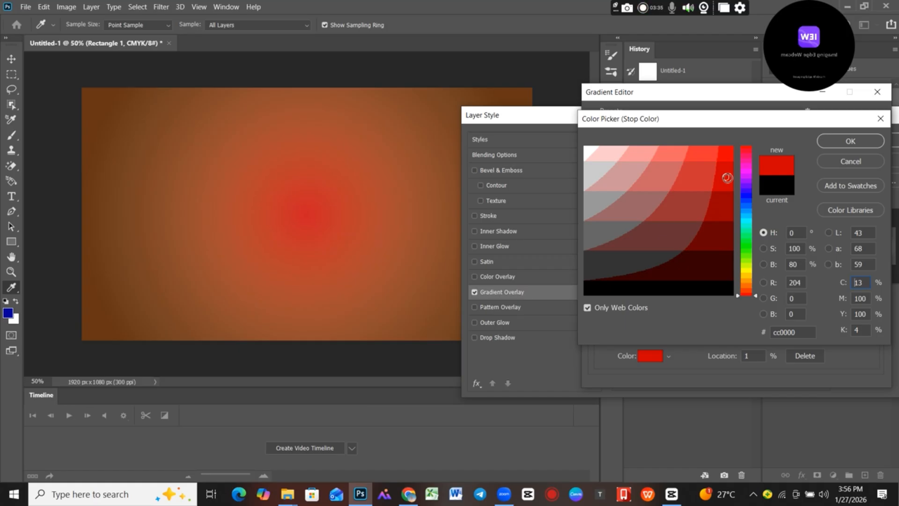
left_click(728, 154)
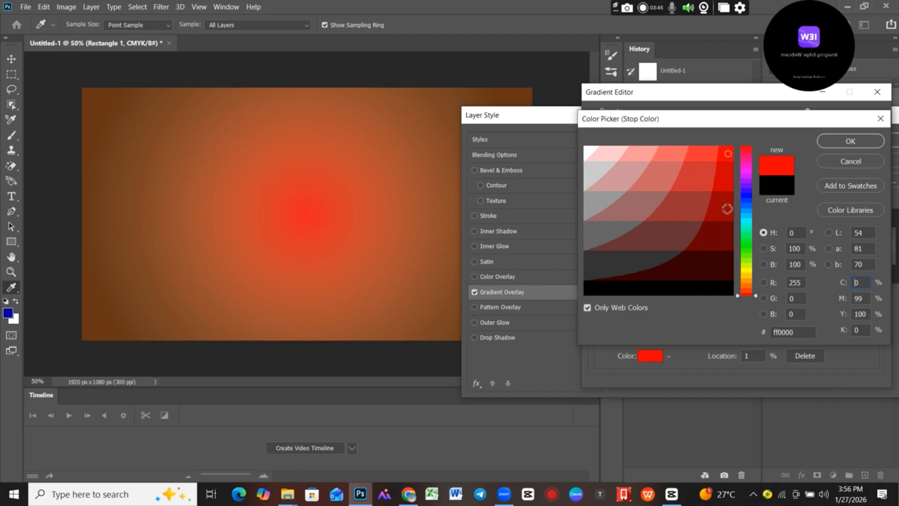
left_click(723, 178)
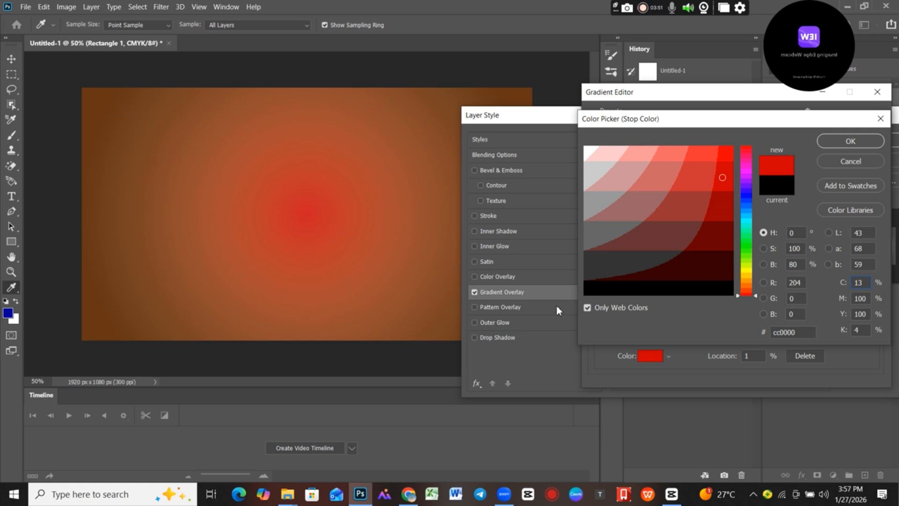
left_click(850, 141)
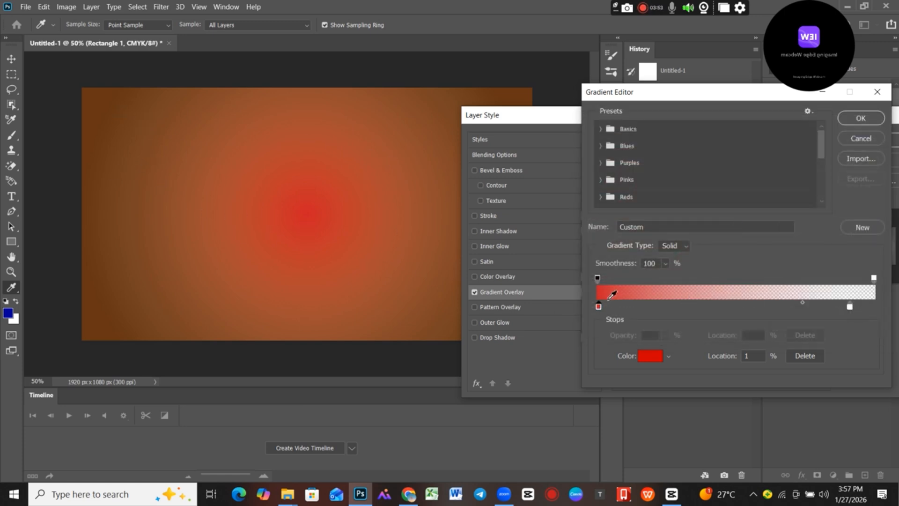
Shift the gradient's red colour stop inward to widen the red centre, and apply the gradient overlay to the rectangle.
left_click_drag(599, 308, 661, 307)
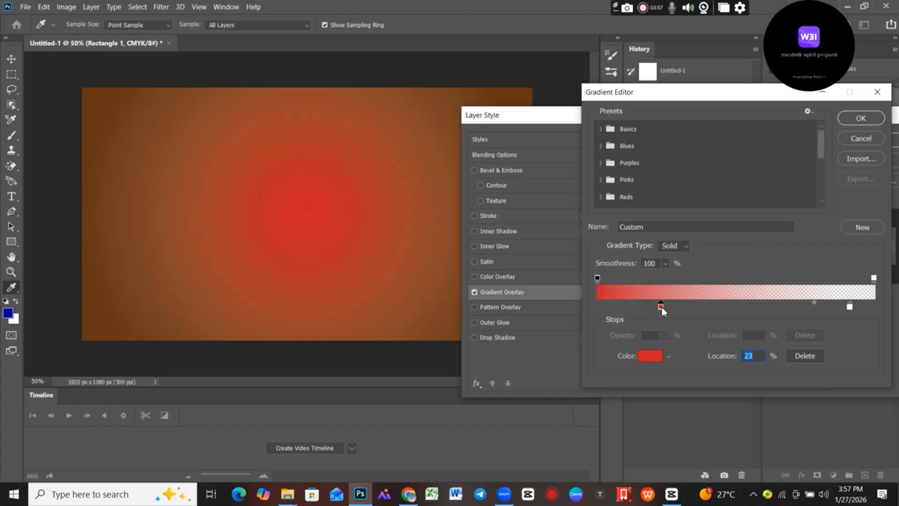
left_click_drag(662, 307, 743, 323)
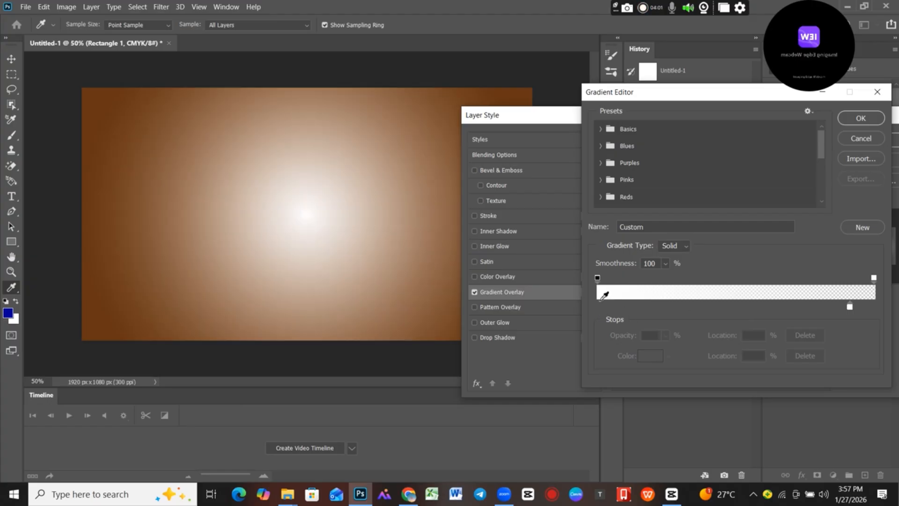
left_click(600, 307)
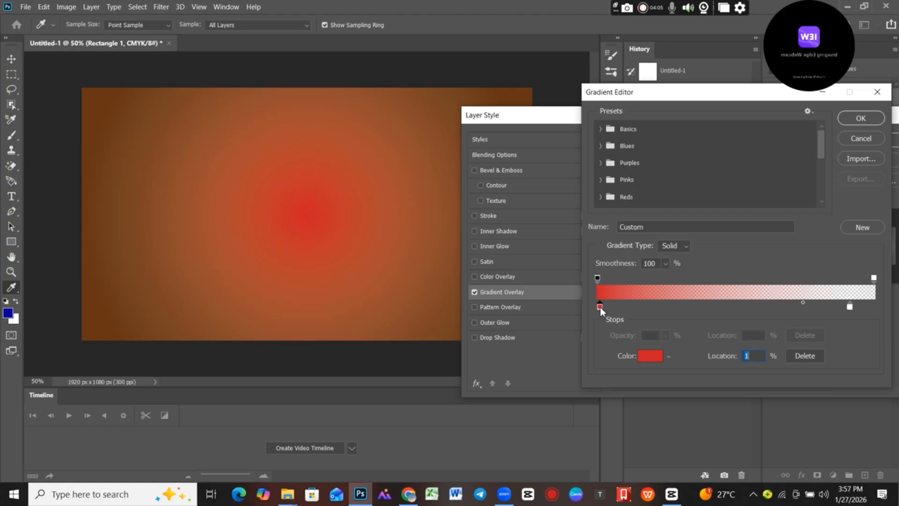
left_click_drag(601, 309, 655, 310)
left_click(852, 119)
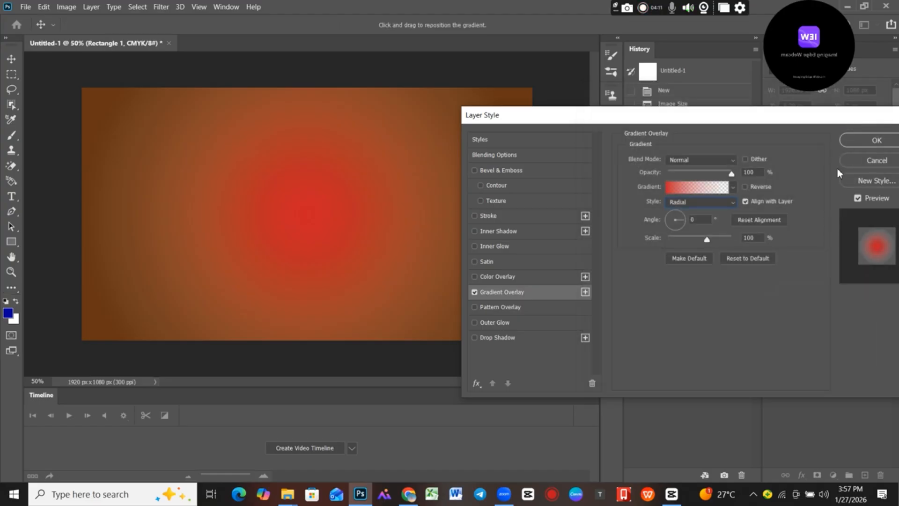
key("Return")
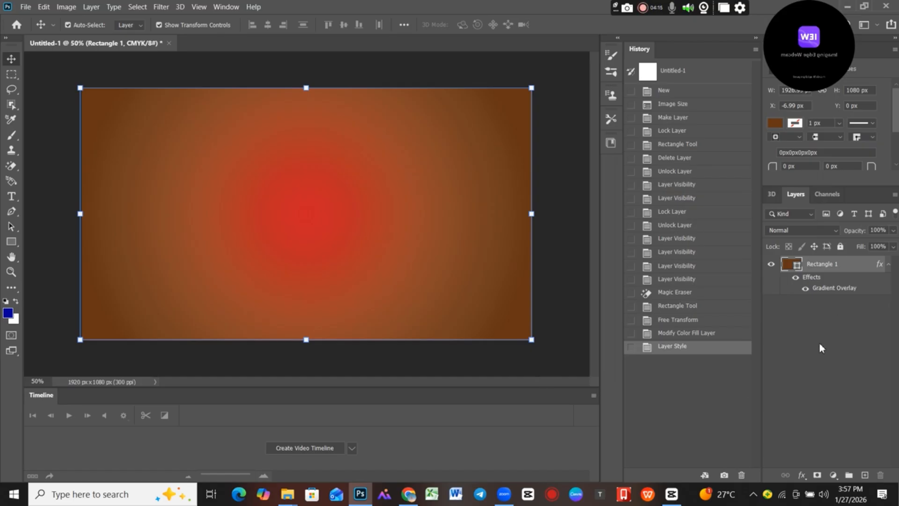
left_click(888, 264)
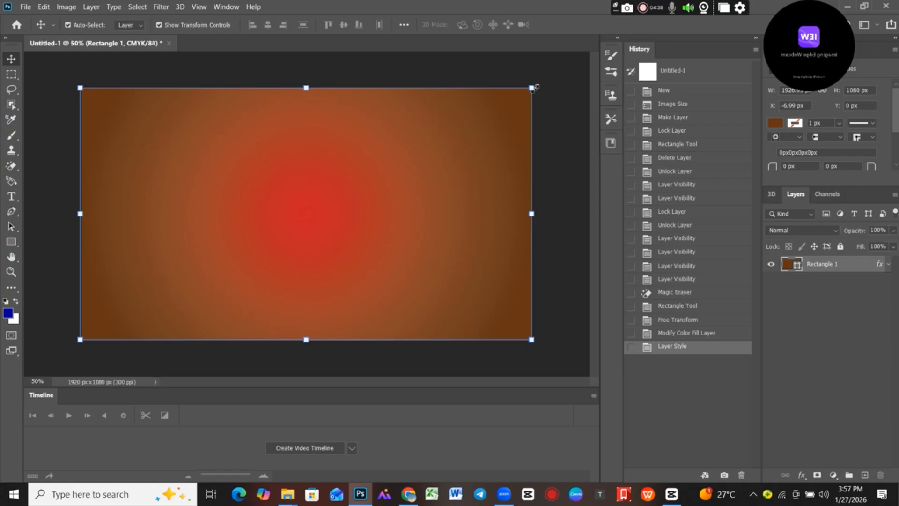
Free-transform the rectangle from its corner and side handles, keeping it at full canvas size, and commit the transformation.
mouse_move(532, 89)
left_mouse_down()
mouse_move(506, 123)
mouse_move(532, 90)
left_mouse_up()
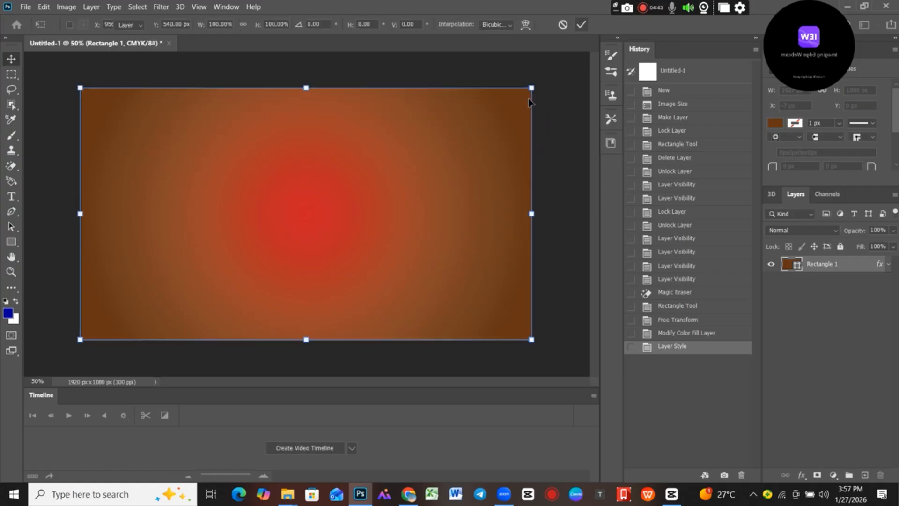
key("Return")
mouse_move(532, 89)
left_mouse_down()
mouse_move(477, 131)
mouse_move(337, 165)
mouse_move(390, 136)
mouse_move(543, 87)
mouse_move(533, 89)
left_mouse_up()
left_click_drag(532, 213, 531, 191)
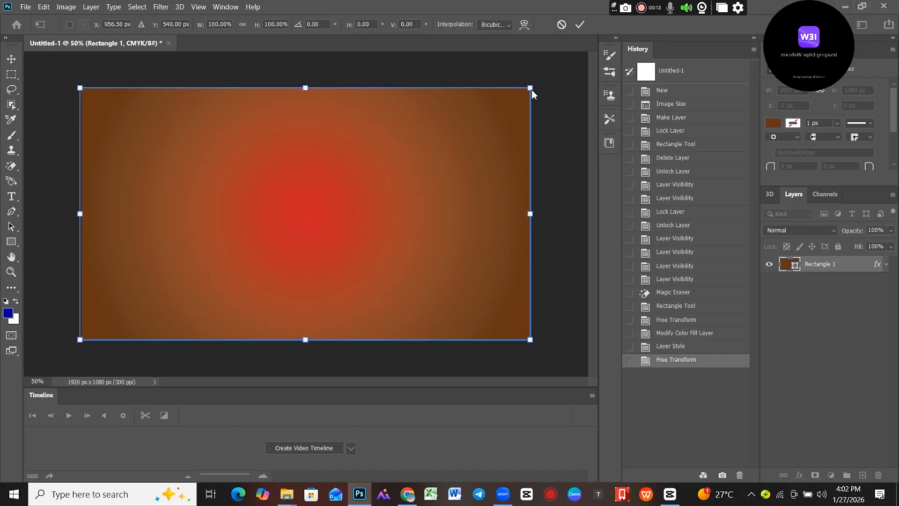
left_click(578, 26)
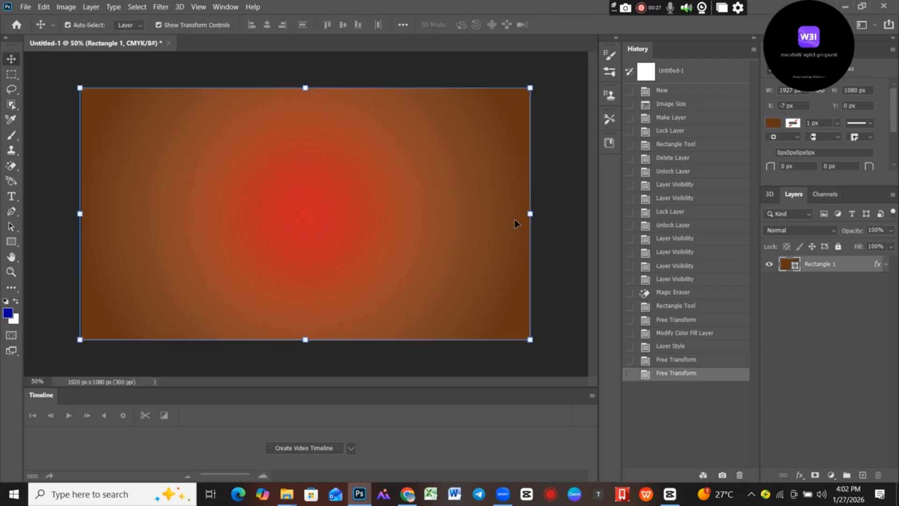
left_click(529, 214)
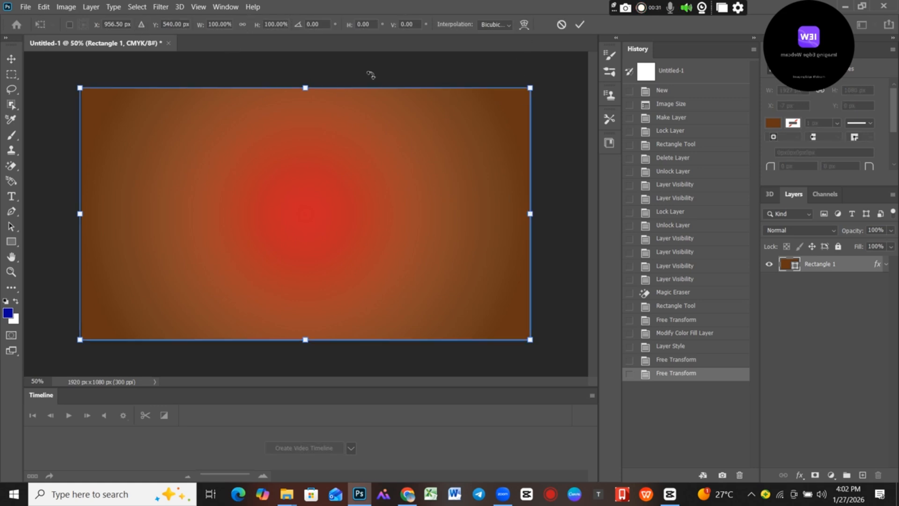
left_click(580, 24)
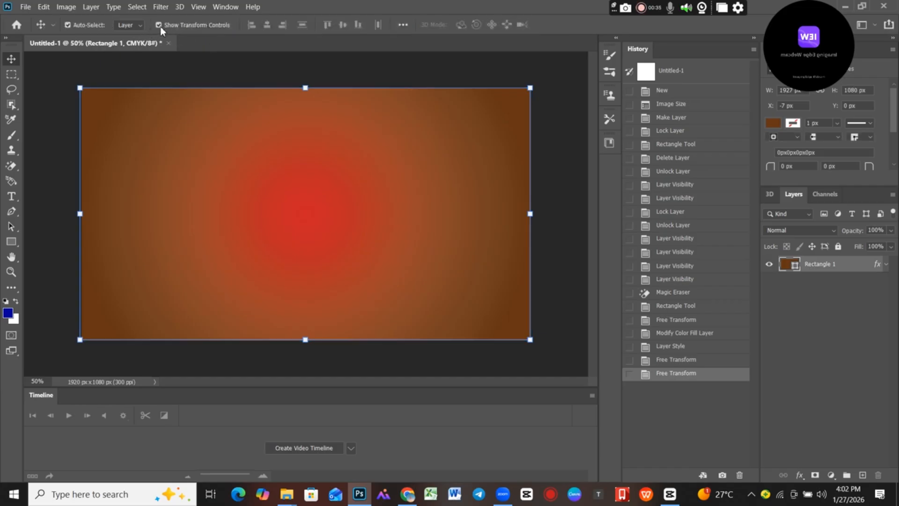
Turn the transform controls around the rectangle off and back on.
left_click(159, 25)
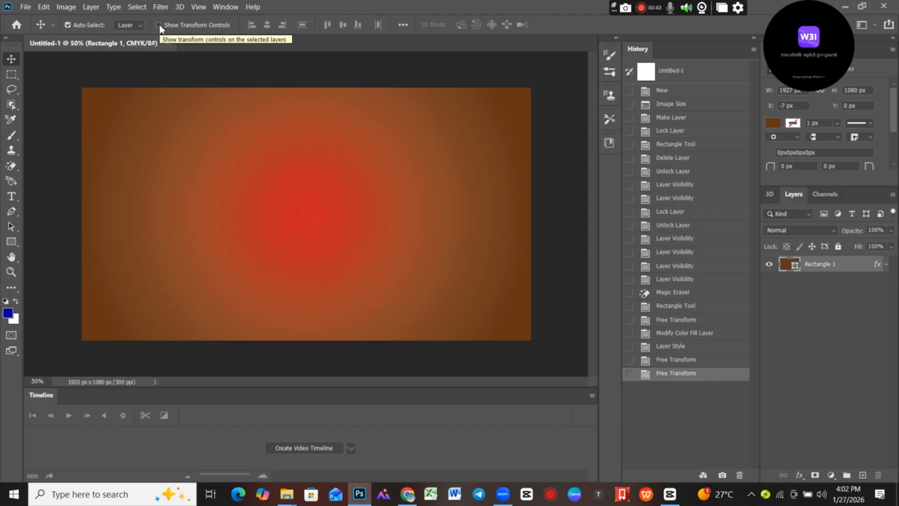
mouse_move(253, 187)
left_mouse_down()
mouse_move(277, 187)
mouse_move(261, 187)
left_mouse_up()
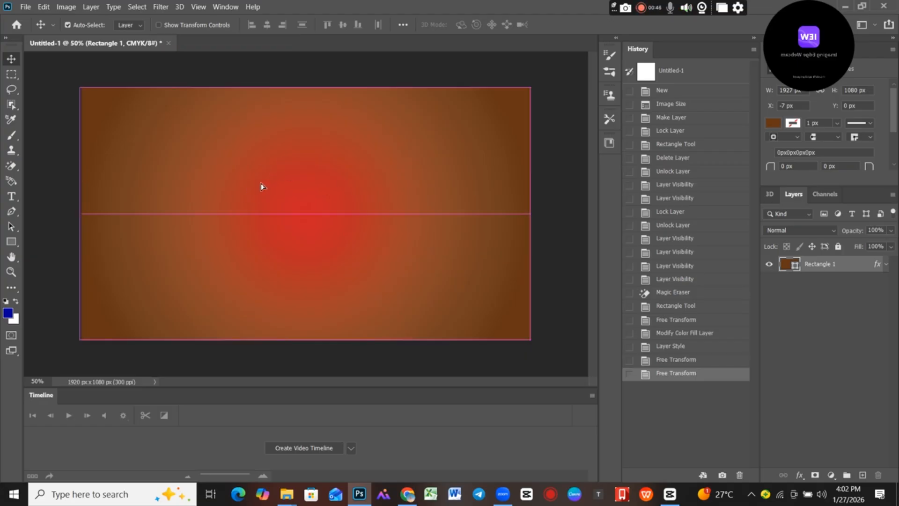
left_click(159, 25)
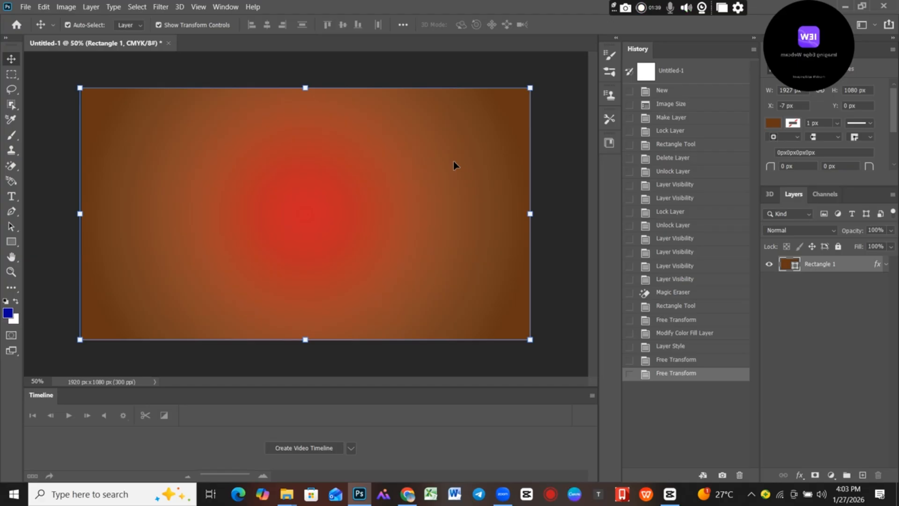
Warp the rectangle by pulling the upper handle of its right edge slightly outward, and commit the transformation.
left_click(532, 88)
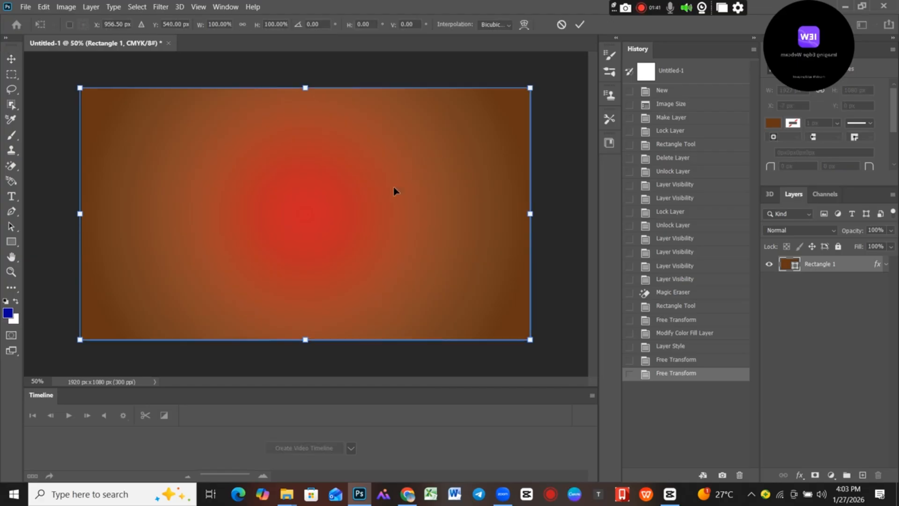
left_click(579, 25)
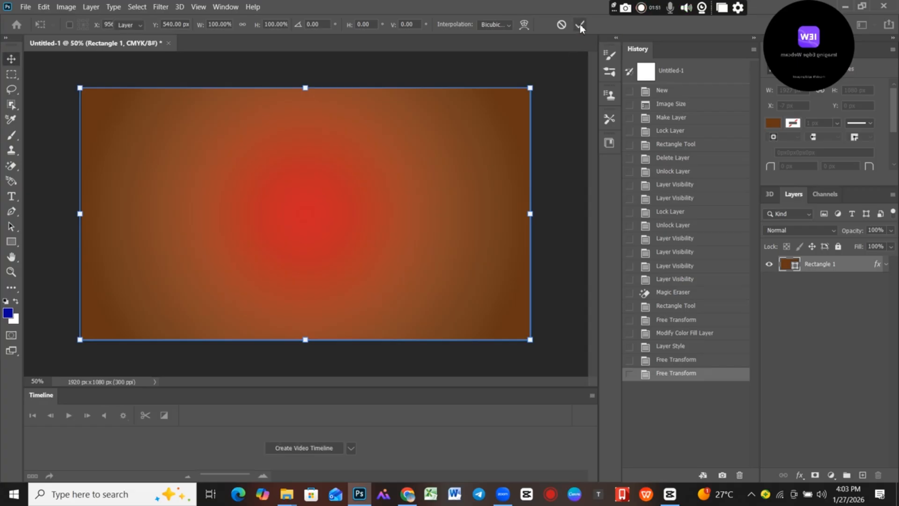
key("ctrl+t")
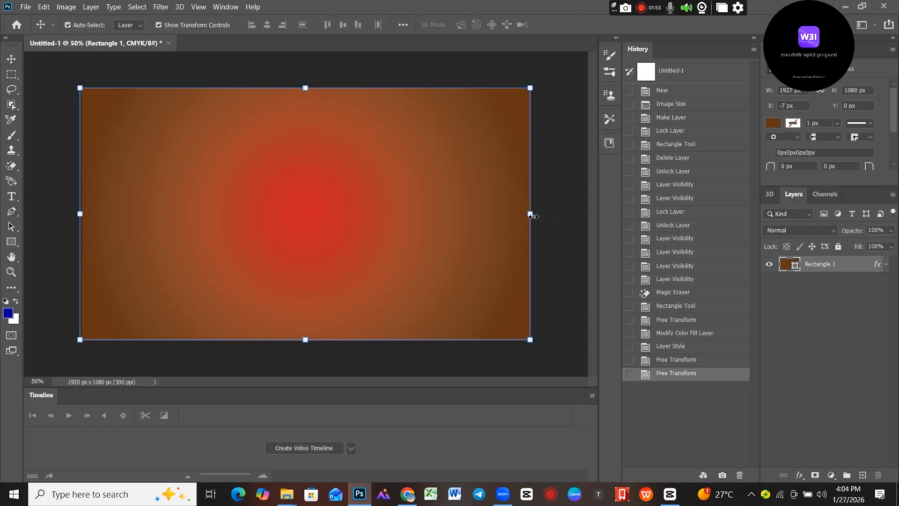
left_click(524, 24)
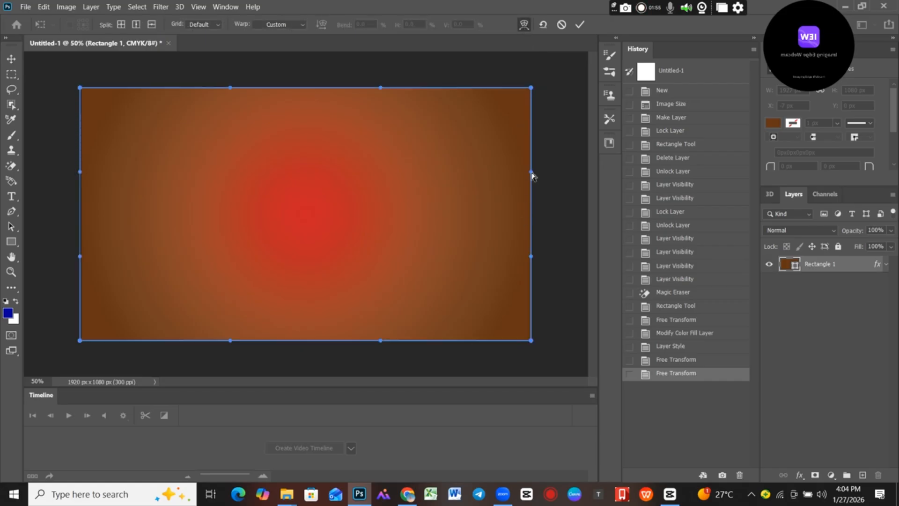
mouse_move(531, 176)
left_mouse_down()
mouse_move(279, 181)
mouse_move(532, 177)
left_mouse_up()
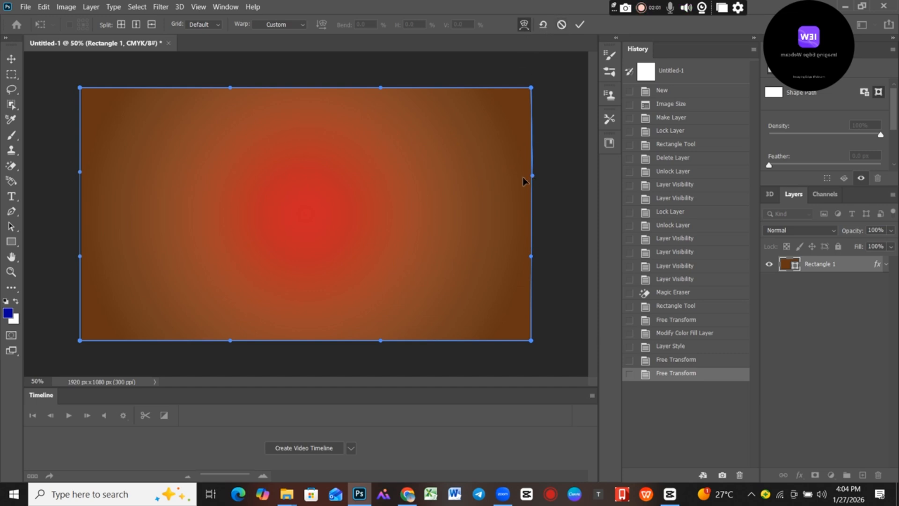
mouse_move(531, 177)
left_mouse_down()
mouse_move(516, 177)
mouse_move(538, 178)
left_mouse_up()
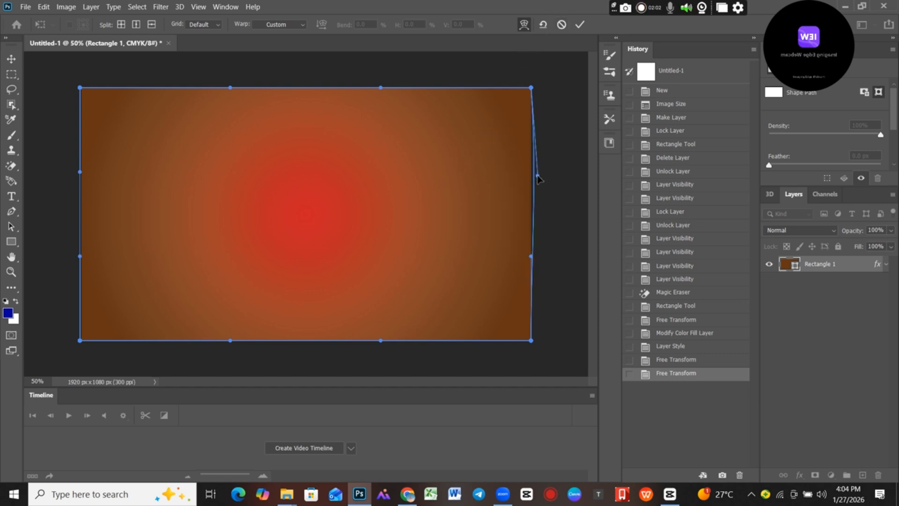
left_click(579, 25)
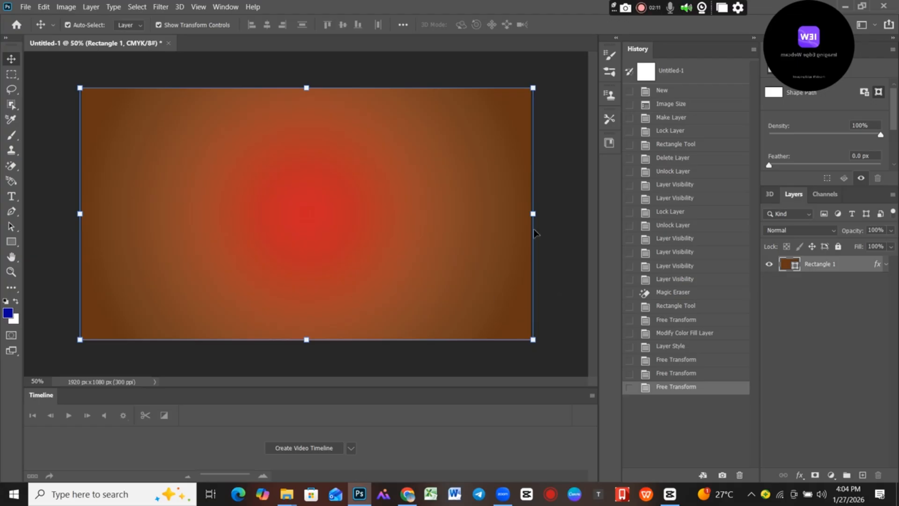
Stretch the rectangle's right side outward to about 101% width, commit the transformation, and deselect the layer.
mouse_move(533, 213)
left_mouse_down()
mouse_move(248, 198)
mouse_move(539, 223)
left_mouse_up()
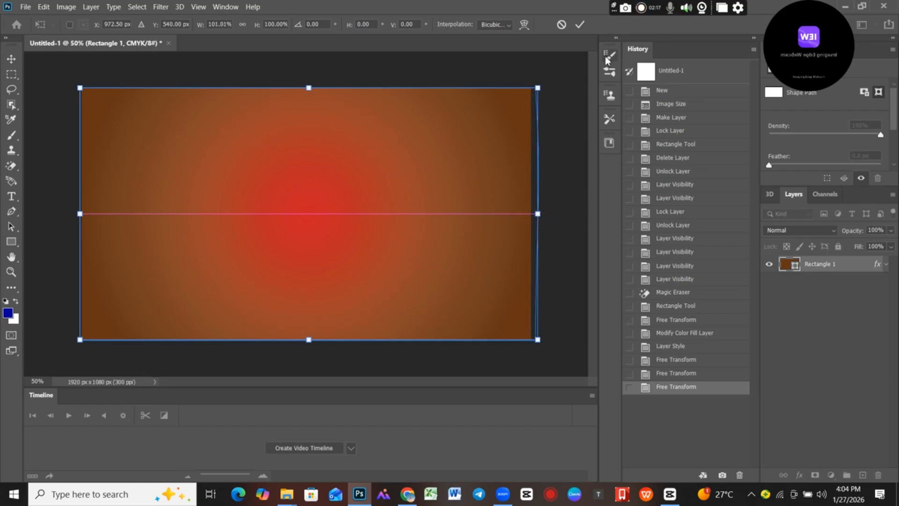
left_click(579, 25)
left_click(568, 171)
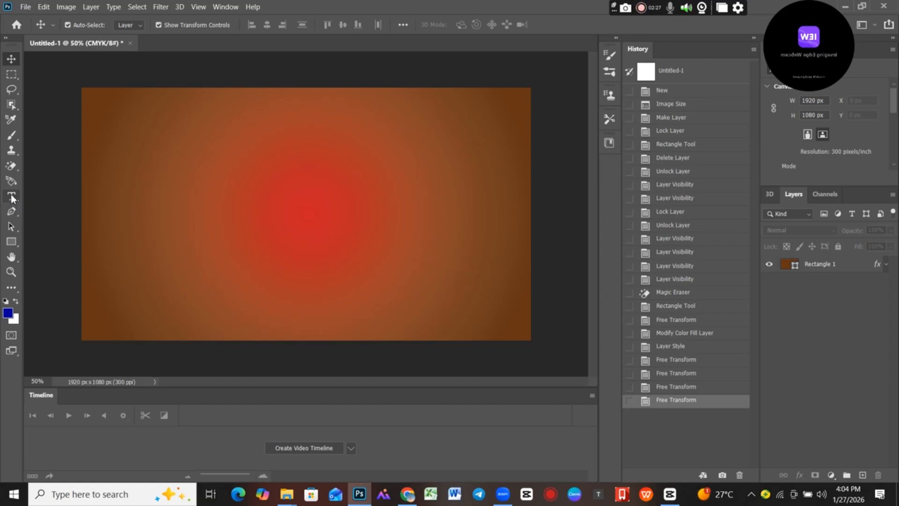
Add a text layer reading Ethio Brief near the middle of the canvas.
left_click(11, 197)
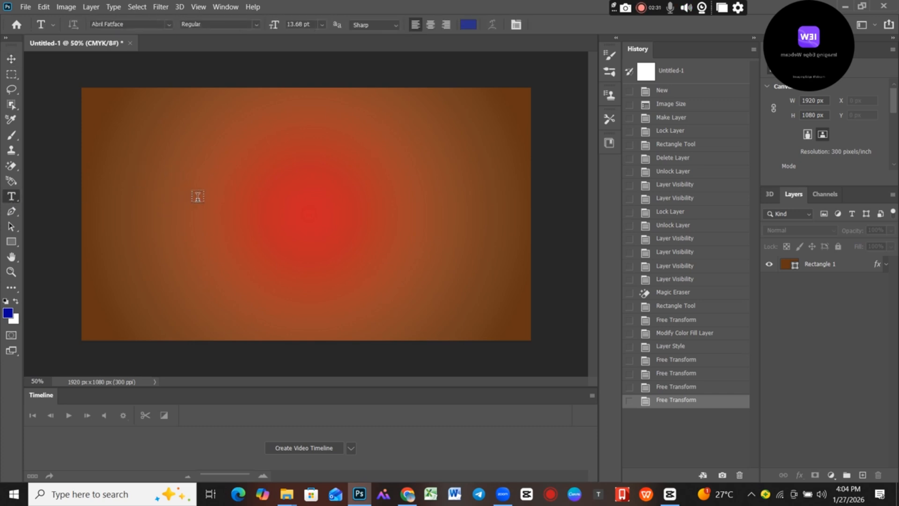
left_click(198, 197)
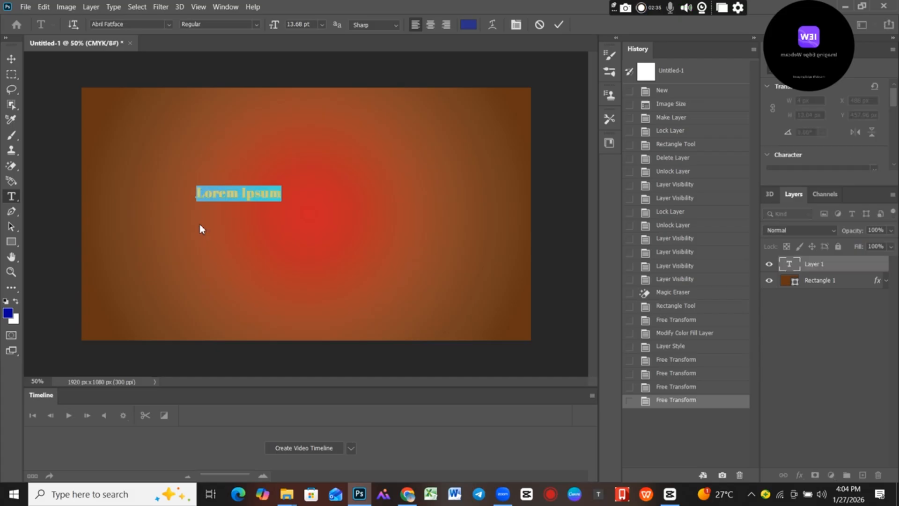
type("Ethio")
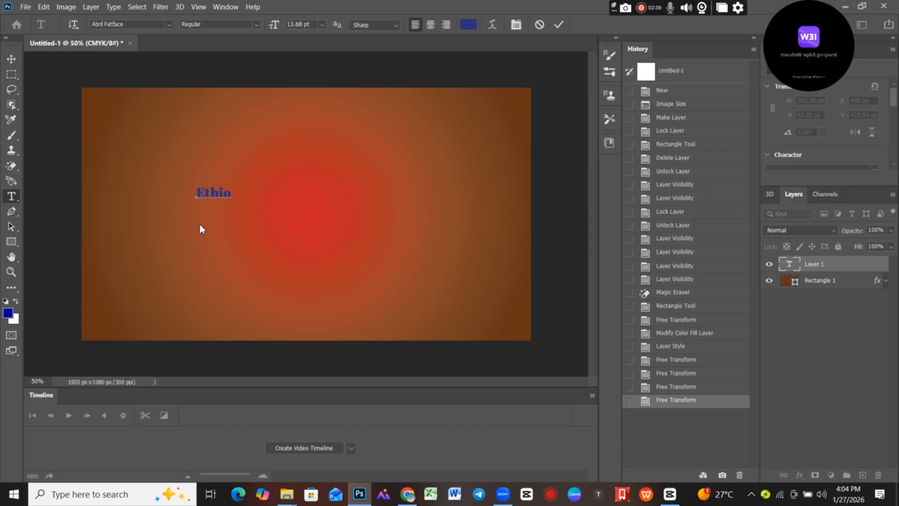
type(" Brief")
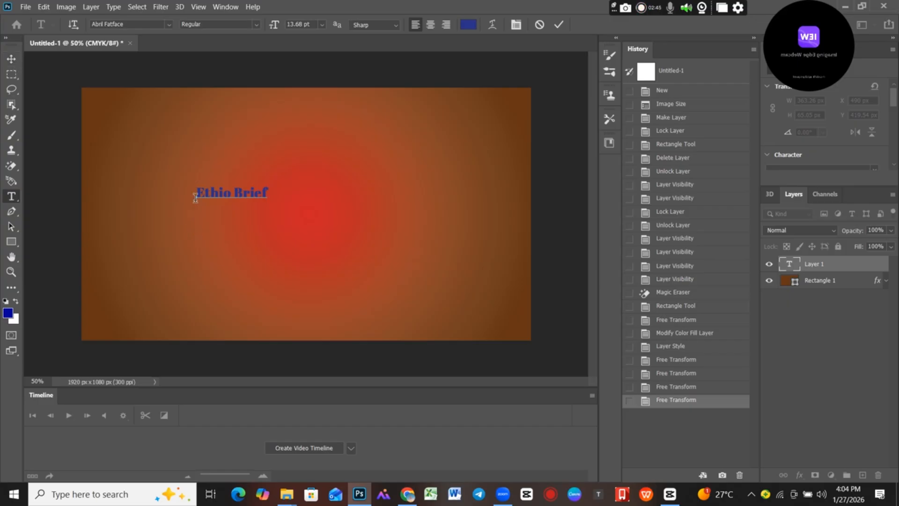
Change the colour of the whole Ethio Brief text to white ffffff, trying blue 0000cc along the way.
left_click_drag(198, 193, 275, 195)
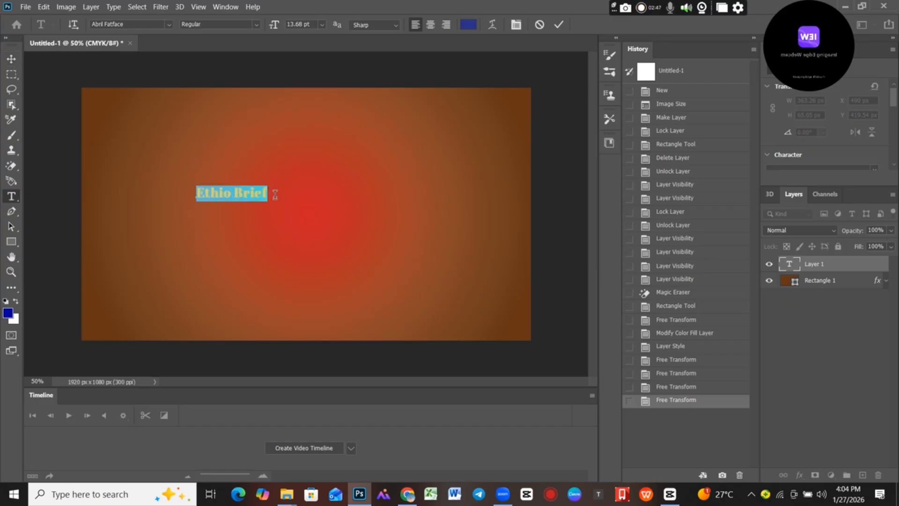
left_click_drag(176, 195, 268, 194)
left_click(226, 8)
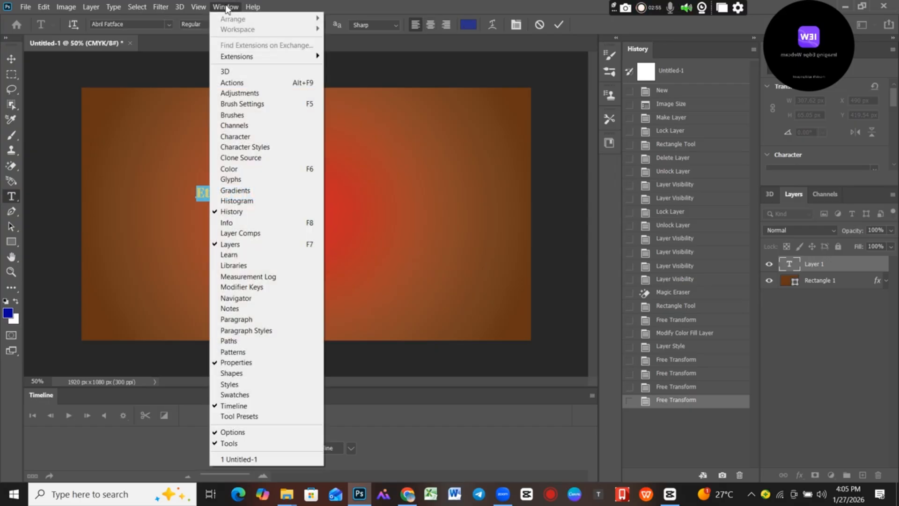
left_click(236, 137)
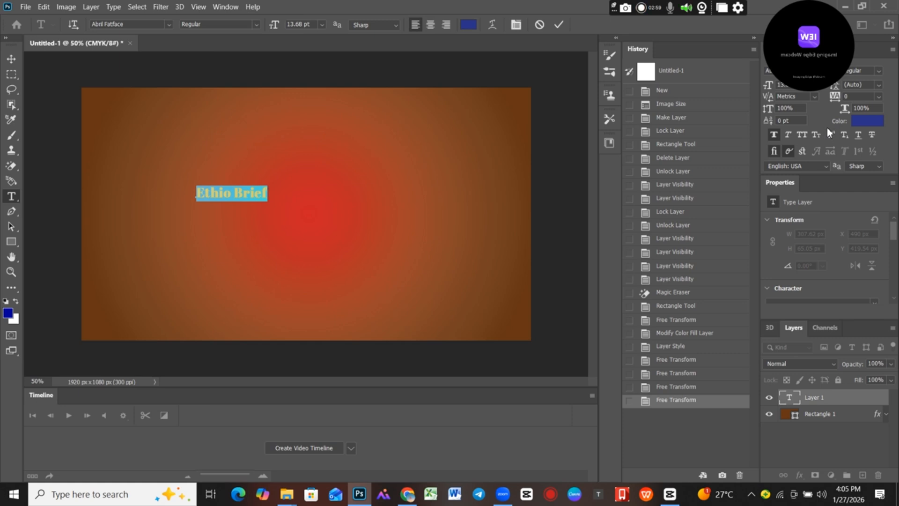
left_click(867, 121)
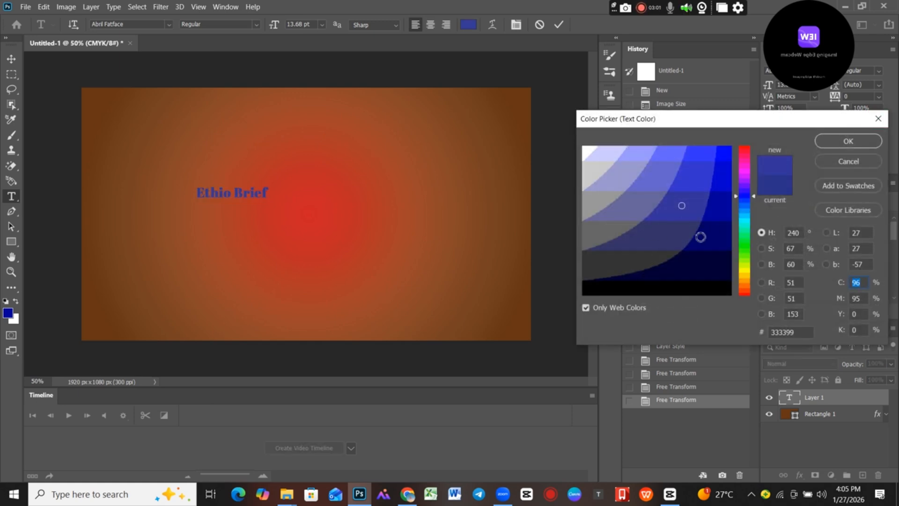
left_click(590, 152)
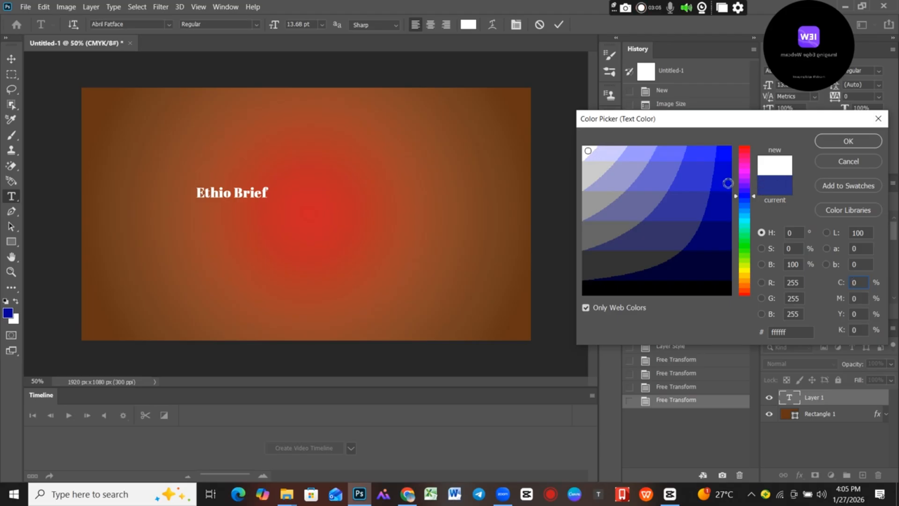
left_click(725, 178)
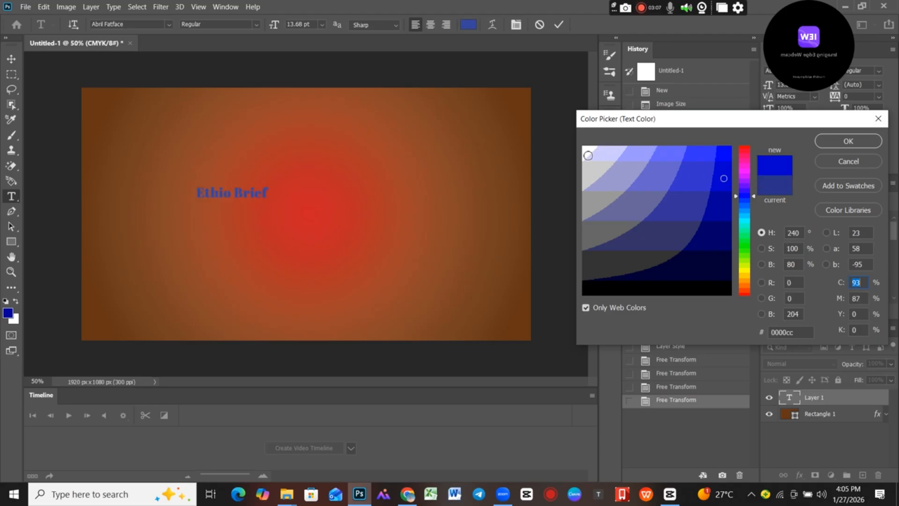
left_click(587, 152)
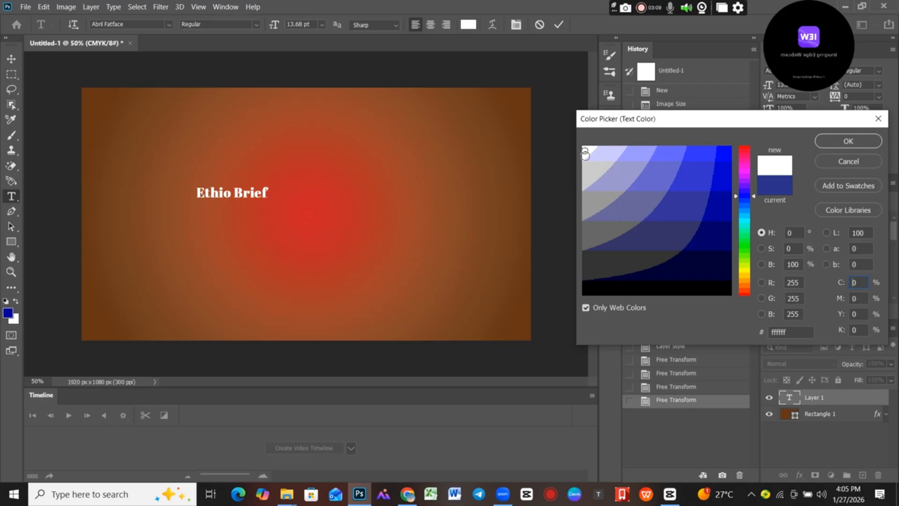
left_click(589, 168)
left_click(585, 150)
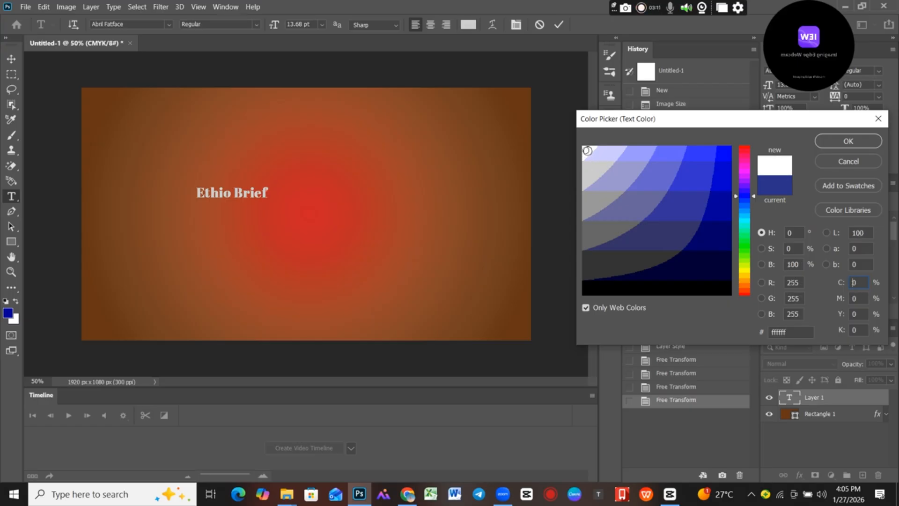
left_click(840, 143)
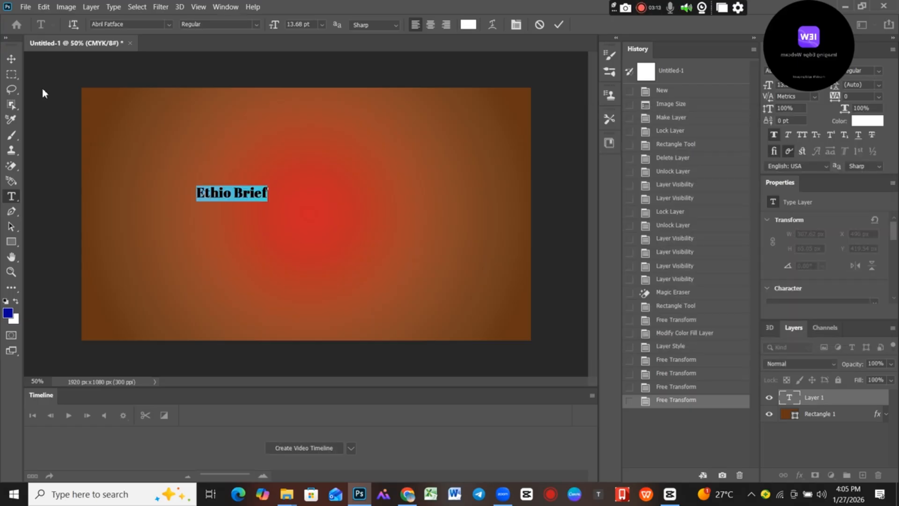
Enlarge the Ethio Brief text to about 390% width and 309% height around the canvas centre, and commit the transformation.
left_click(11, 59)
left_click_drag(270, 187, 405, 148)
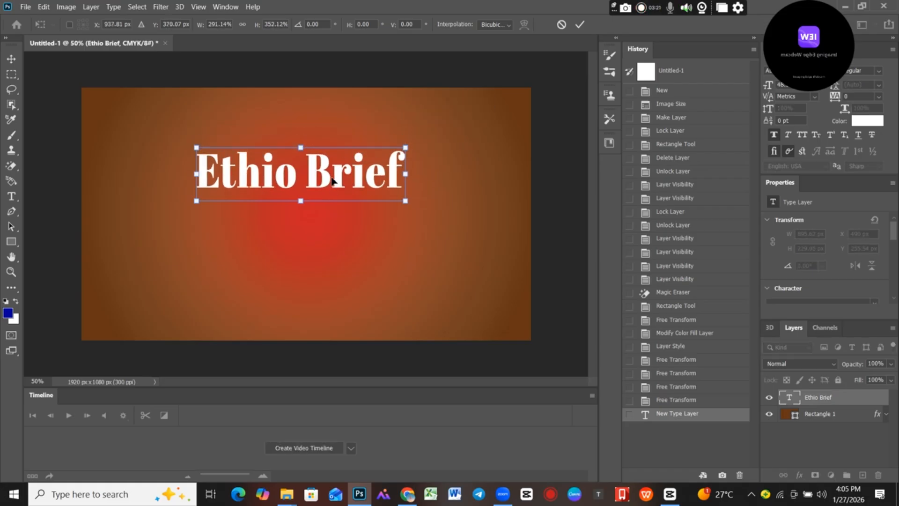
left_click_drag(344, 171, 337, 201)
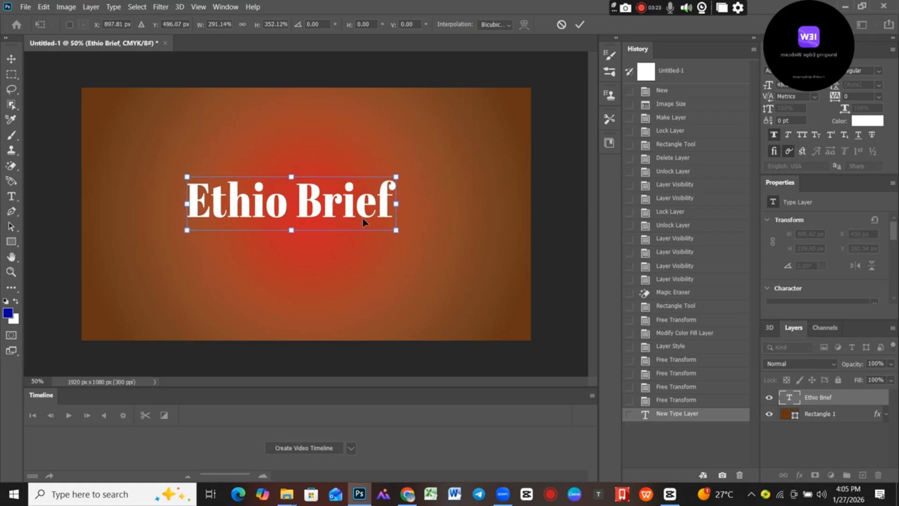
left_click_drag(395, 231, 472, 253)
left_click_drag(426, 222, 392, 209)
mouse_move(436, 241)
left_mouse_down()
mouse_move(470, 265)
mouse_move(482, 235)
mouse_move(332, 226)
mouse_move(271, 209)
mouse_move(382, 211)
mouse_move(445, 225)
mouse_move(455, 237)
mouse_move(447, 234)
left_mouse_up()
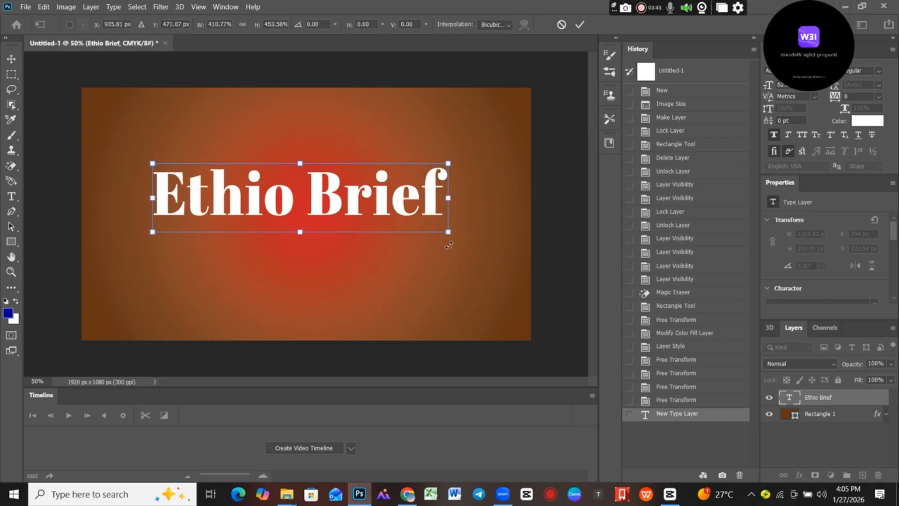
left_click_drag(449, 234, 465, 233)
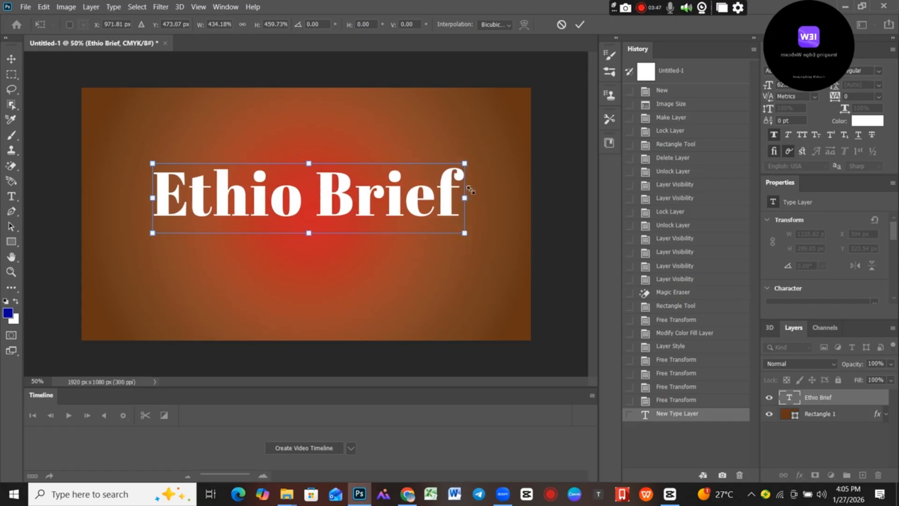
left_click_drag(464, 163, 433, 186)
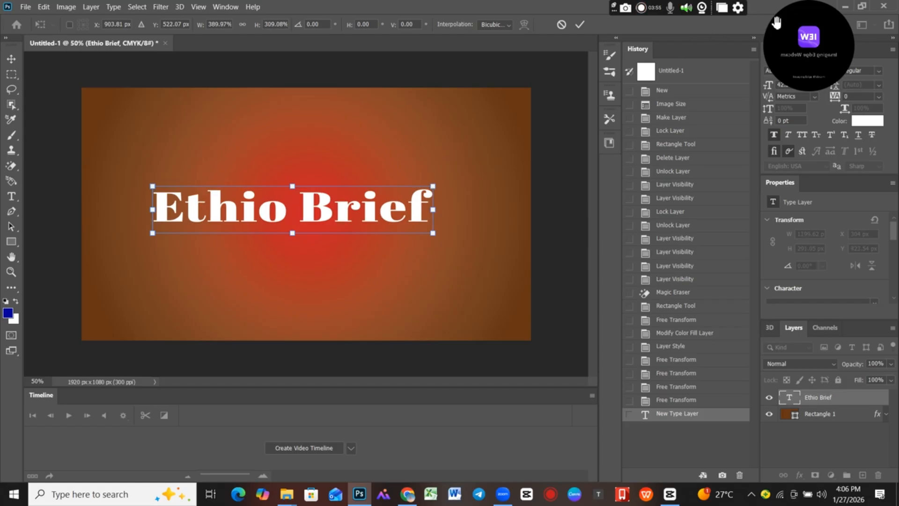
left_click_drag(805, 6, 40, 3)
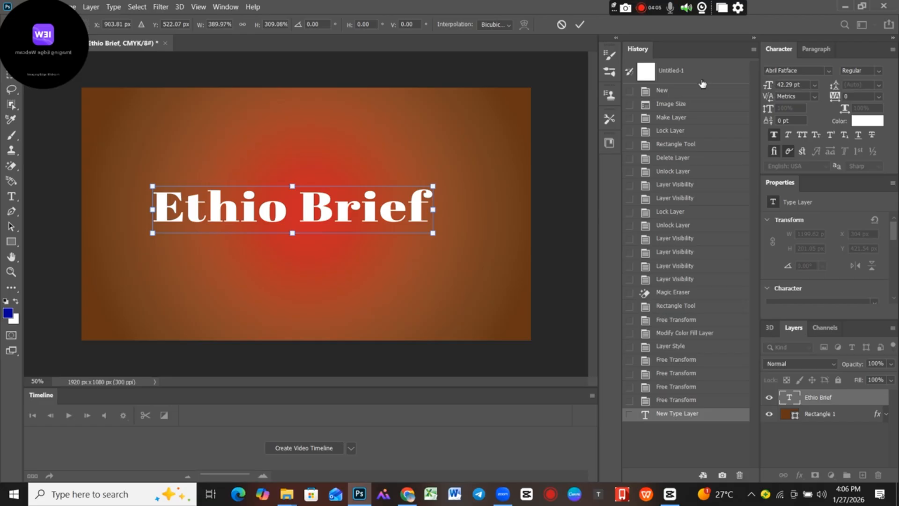
left_click(579, 24)
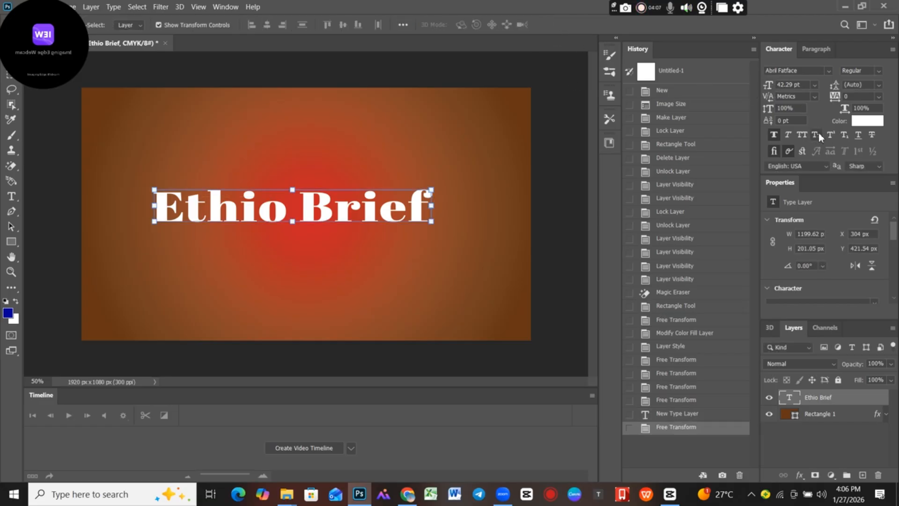
Set the Ethio Brief text's font size to 67.29 pt and move it to span the canvas width.
left_click_drag(771, 84, 785, 85)
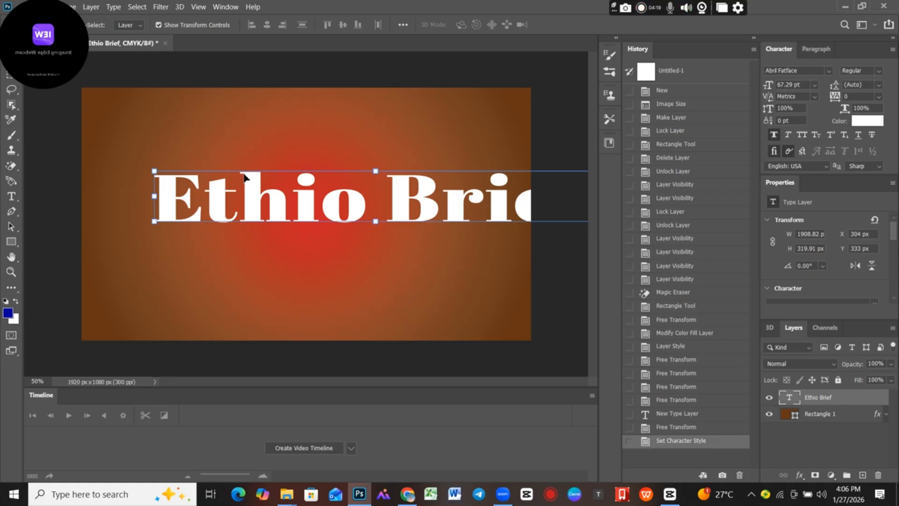
left_click_drag(249, 200, 187, 198)
mouse_move(530, 194)
left_mouse_down()
mouse_move(381, 184)
mouse_move(459, 176)
mouse_move(526, 199)
left_mouse_up()
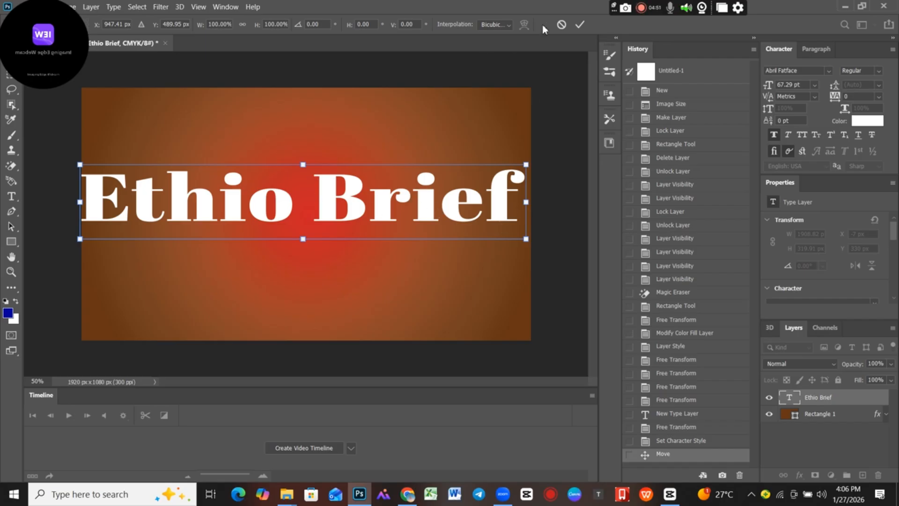
left_click(579, 24)
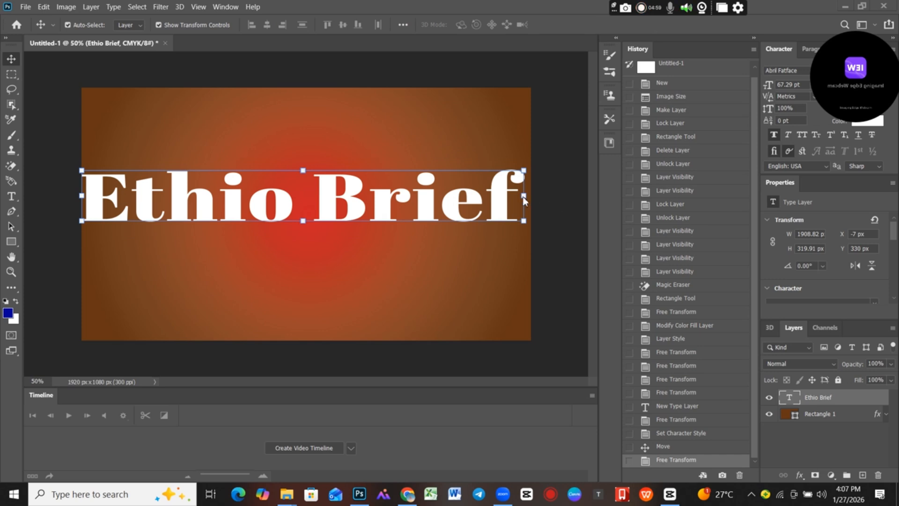
Narrow the Ethio Brief text to about 69% width, commit it, and move it to about X 318 px, Y 357 px.
key("ctrl+t")
left_click_drag(586, 198, 557, 198)
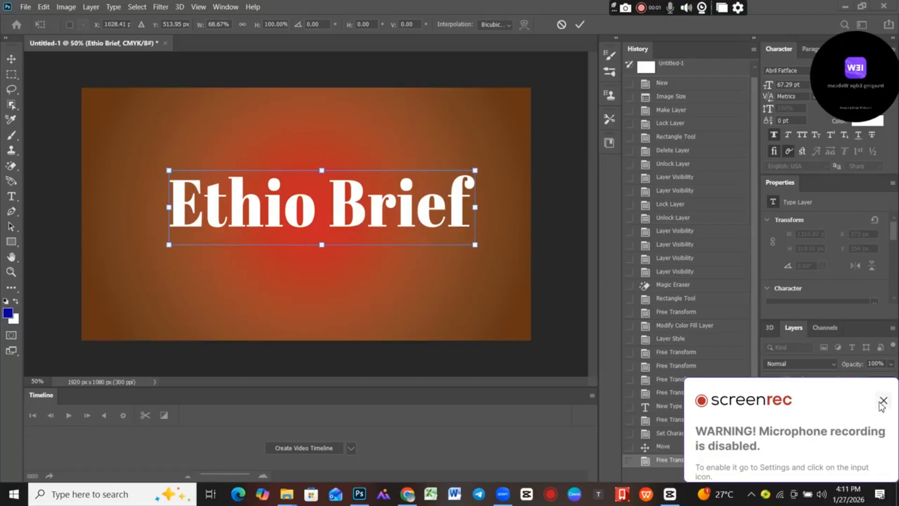
left_click(883, 401)
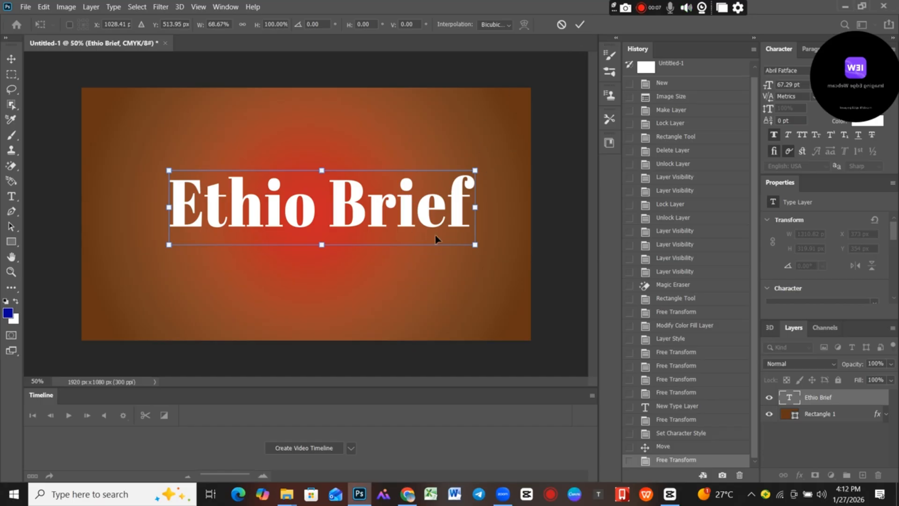
left_click(579, 27)
left_click_drag(448, 208, 433, 209)
Hide the Character panel and close the Properties panel so that the Layers panel has more room.
left_click(11, 196)
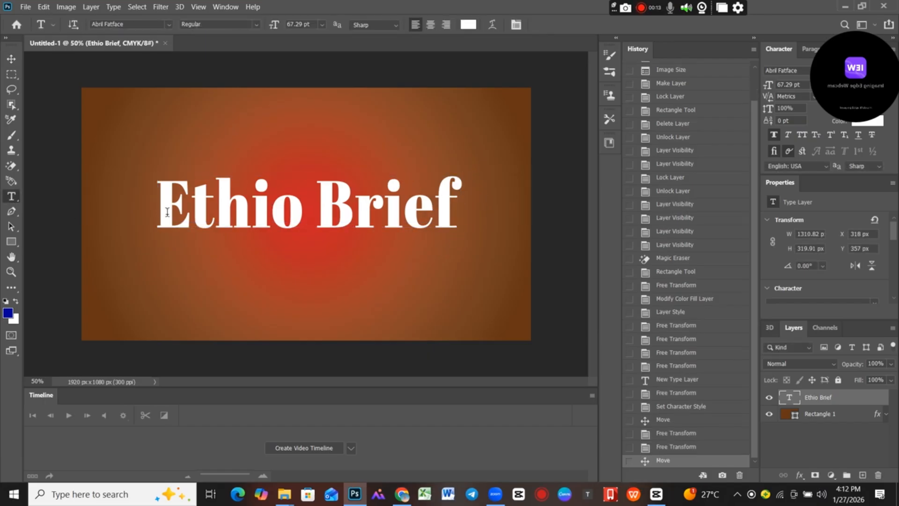
left_click(11, 59)
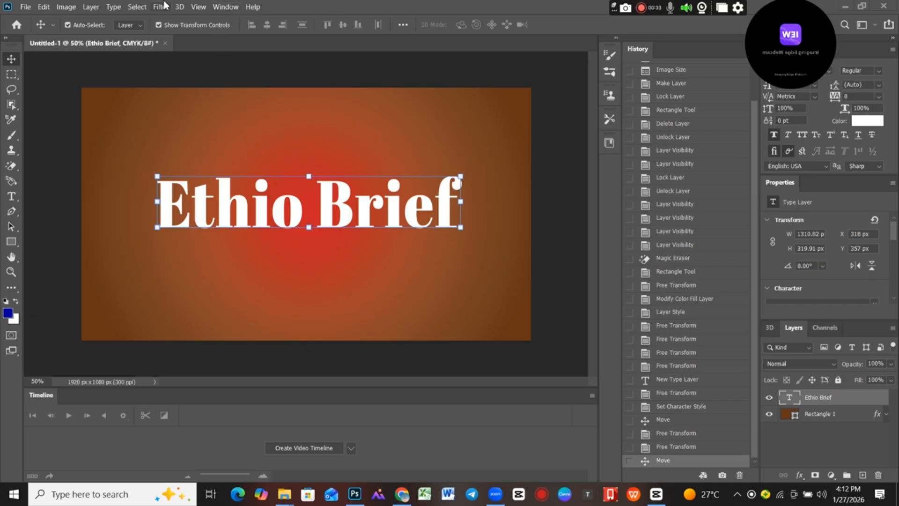
left_click(225, 6)
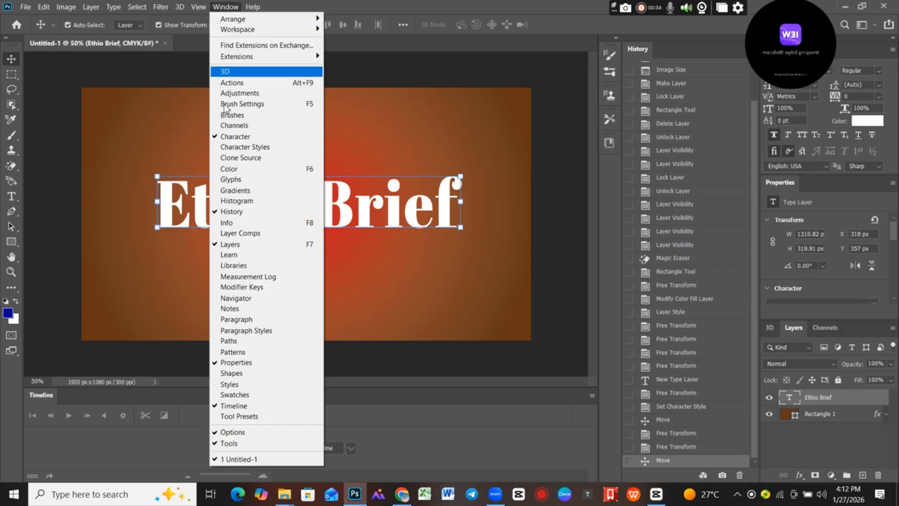
left_click(234, 140)
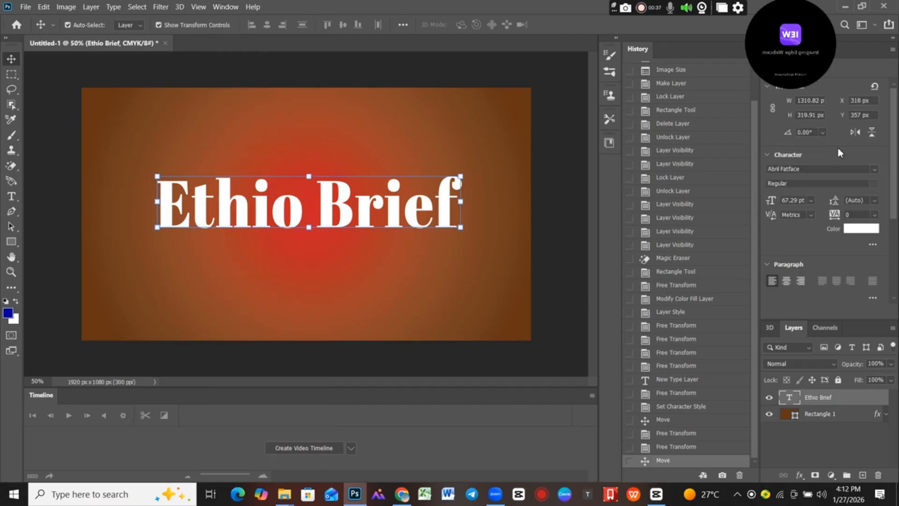
left_click(892, 52)
left_click(817, 72)
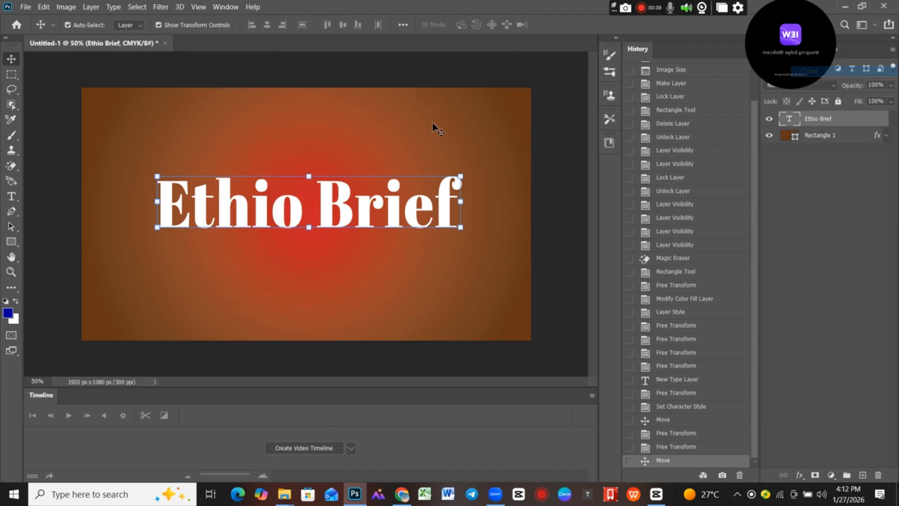
Change the colour of the whole Ethio Brief text to yellow cccc00, trying dark red 660000 and red cc0000 along the way.
left_click(11, 196)
left_click_drag(163, 203, 471, 205)
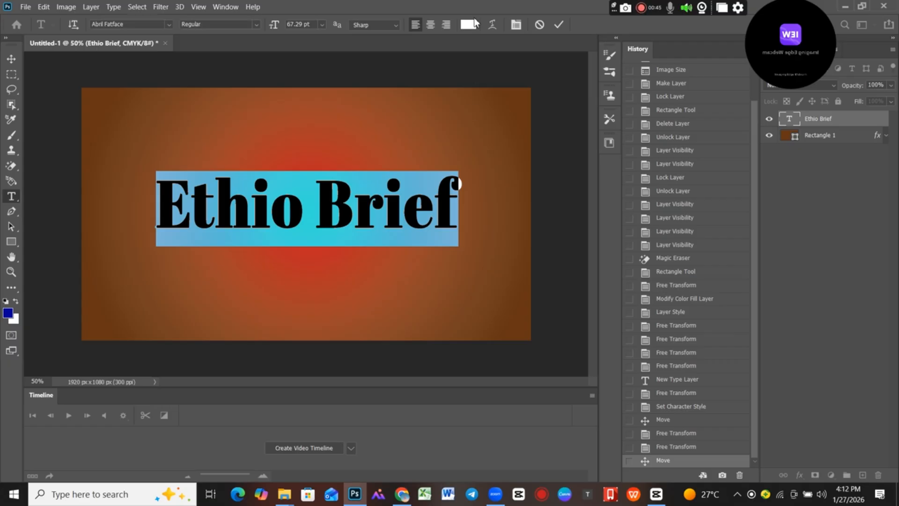
left_click(468, 24)
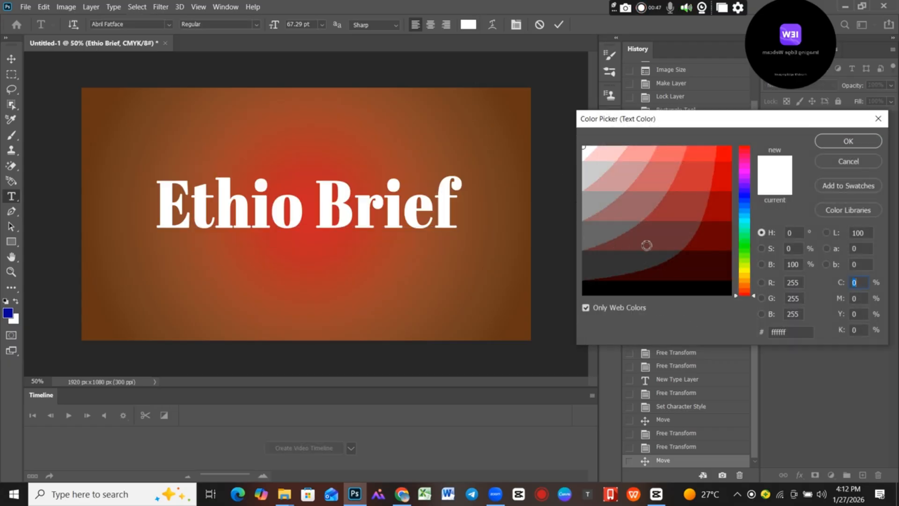
left_click(646, 242)
left_click(707, 243)
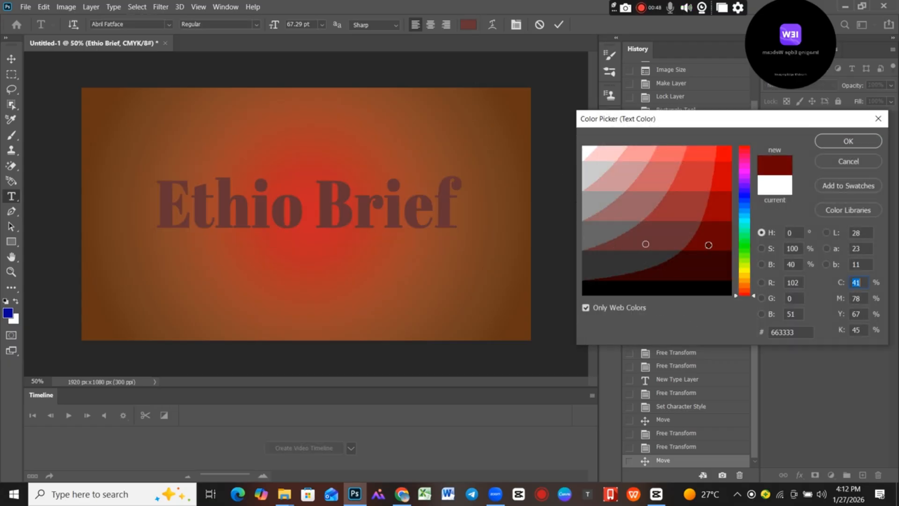
left_click(696, 275)
left_click_drag(717, 206, 723, 182)
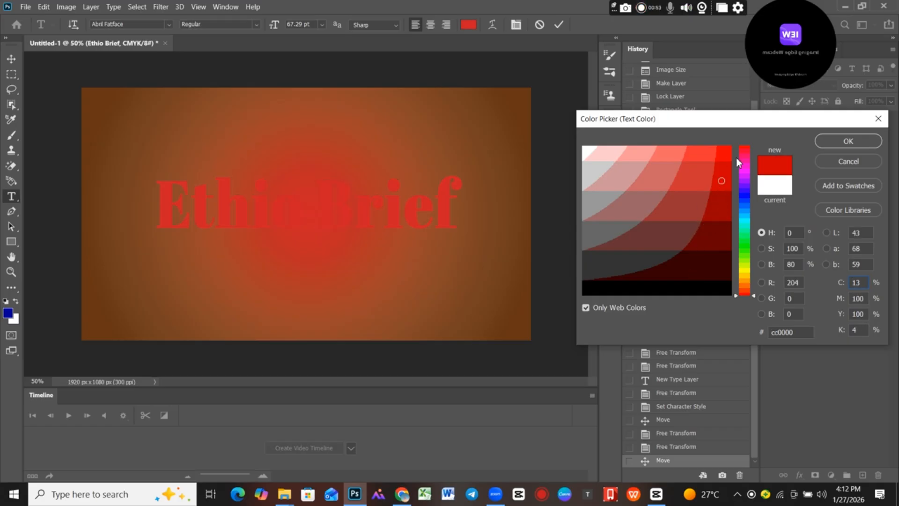
left_click(743, 270)
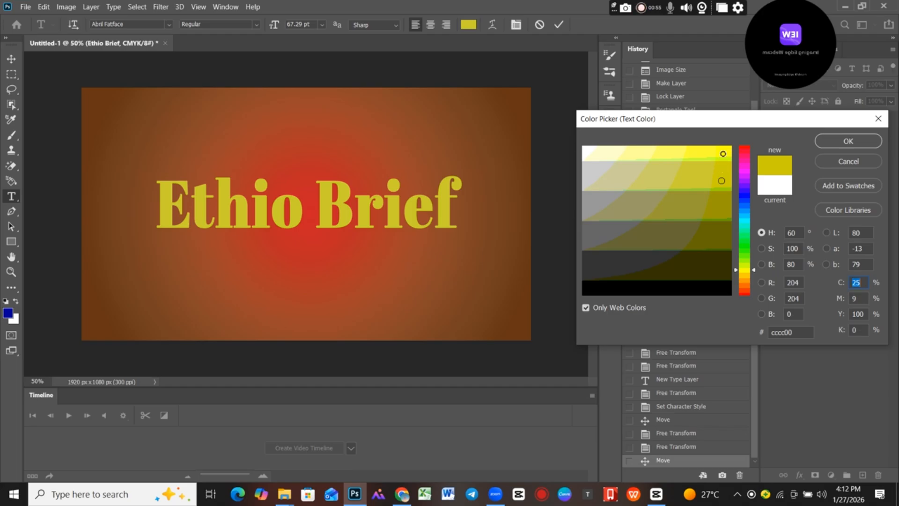